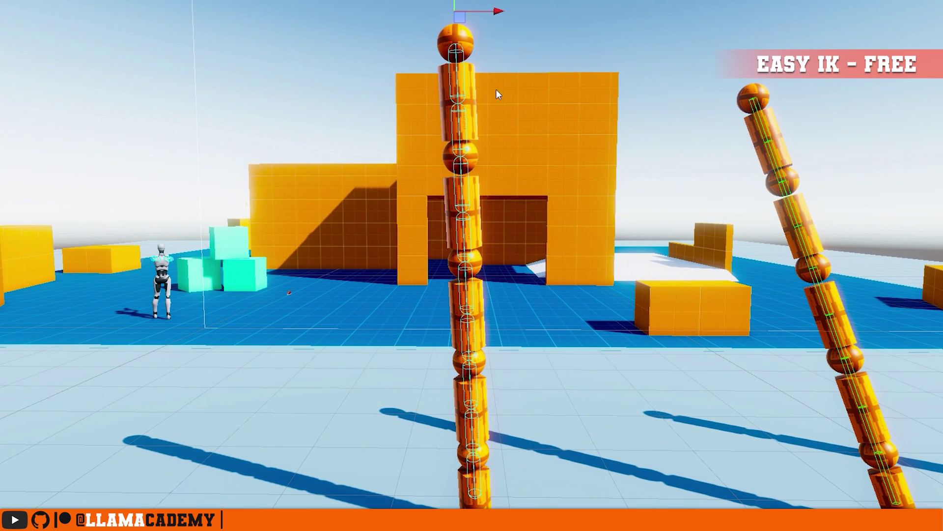
# Move the Easy IK chain's end target down from its upright position toward the floor to bend the chain
pyautogui.moveTo(500, 13); pyautogui.dragTo(564, 400)
pyautogui.moveTo(564, 400); pyautogui.dragTo(713, 428, button='right')
pyautogui.moveTo(352, 318); pyautogui.dragTo(552, 449)
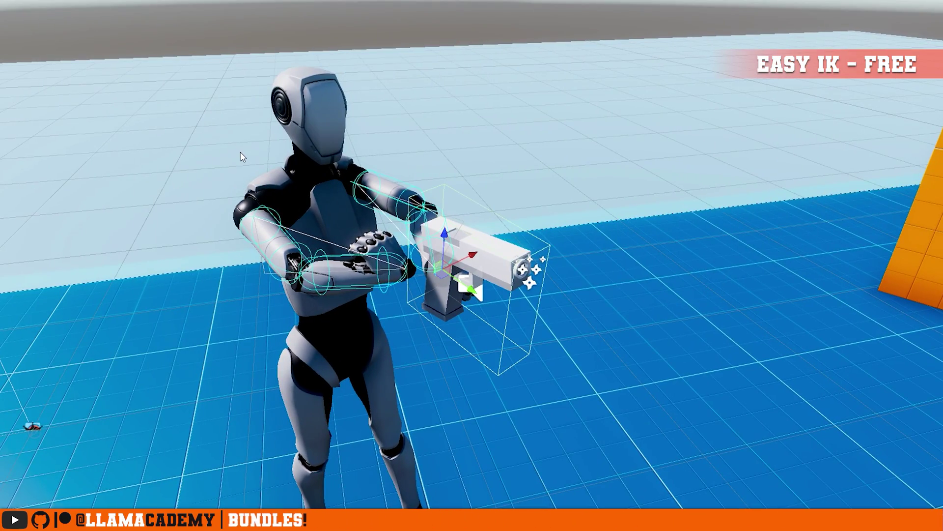
# Move the robot's hand IK target to bring the hand onto the pistol grip
pyautogui.moveTo(241, 158); pyautogui.dragTo(59, 287, button='right')
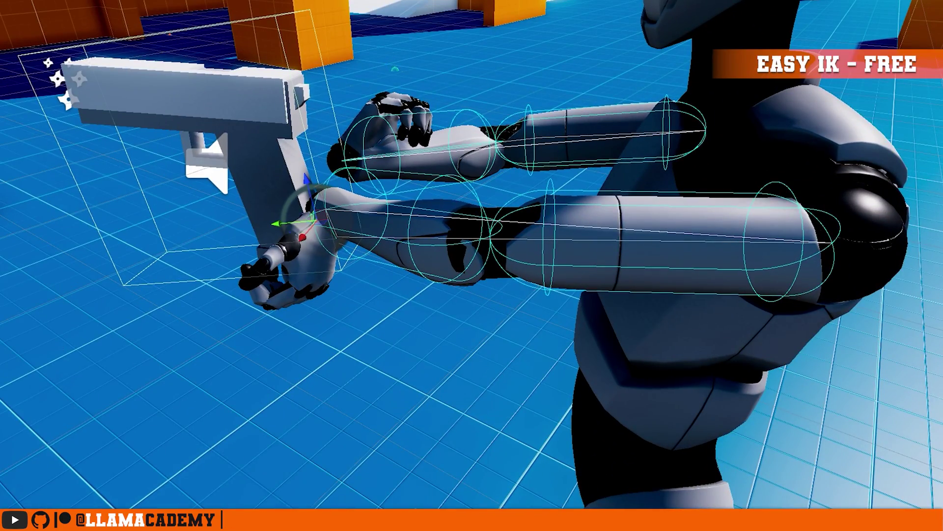
pyautogui.moveTo(317, 224); pyautogui.dragTo(318, 224, button='right')
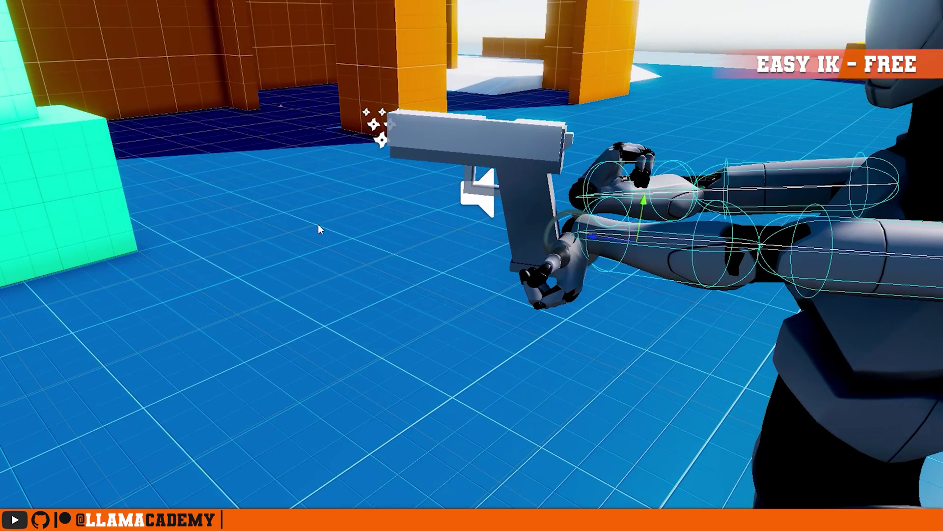
pyautogui.moveTo(490, 96); pyautogui.dragTo(411, 229, button='right')
pyautogui.moveTo(537, 218); pyautogui.dragTo(475, 198)
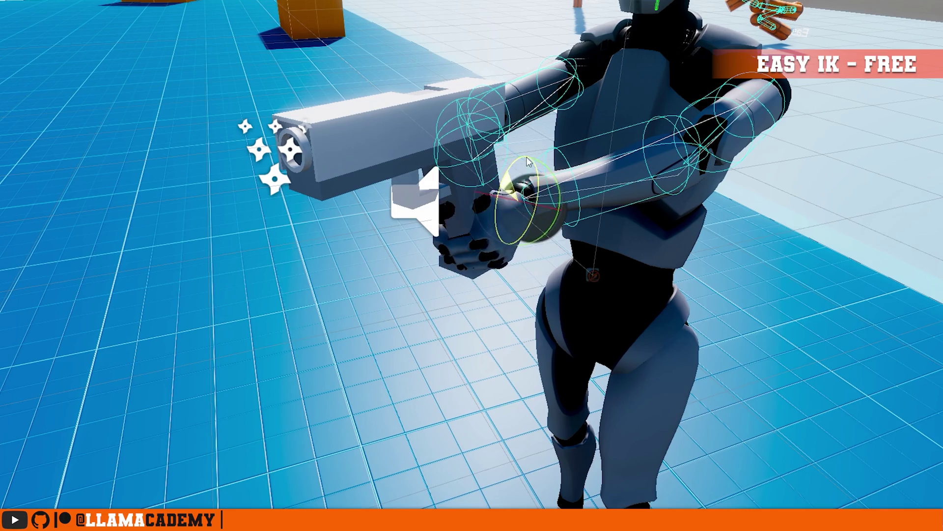
# Fine-tune the position and rotation of the robot's hand IK target around the pistol grip
pyautogui.moveTo(570, 134); pyautogui.dragTo(388, 285, button='right')
pyautogui.moveTo(389, 288); pyautogui.dragTo(544, 349)
pyautogui.moveTo(391, 317); pyautogui.dragTo(454, 251)
pyautogui.moveTo(400, 329); pyautogui.dragTo(375, 334)
pyautogui.moveTo(406, 279); pyautogui.dragTo(370, 245)
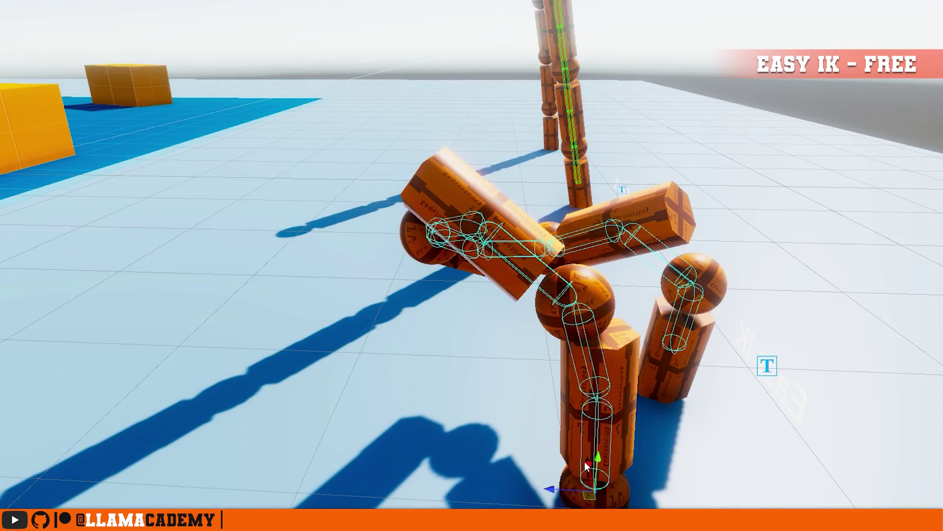
# Sweep the Easy IK chain's end target across the floor, toward the base and upward to fold and stretch the chain
pyautogui.moveTo(587, 466); pyautogui.dragTo(544, 221)
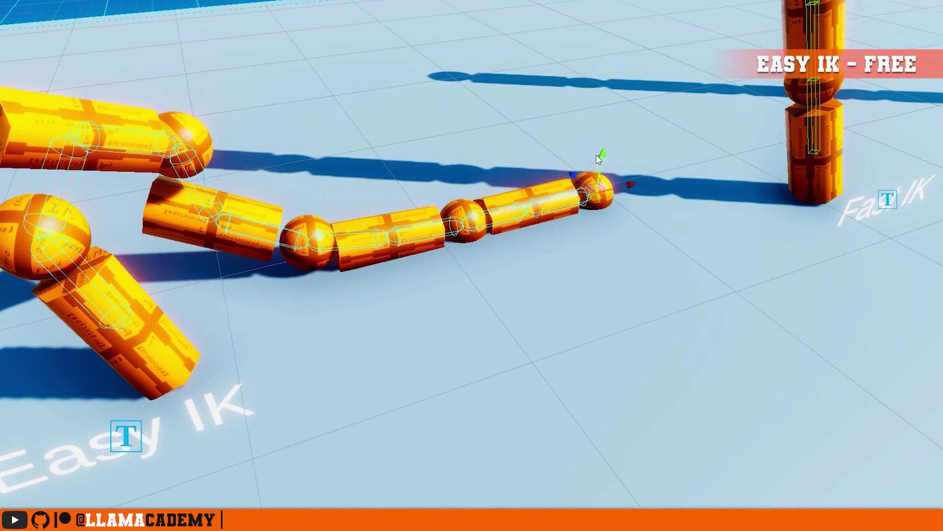
pyautogui.moveTo(600, 158); pyautogui.dragTo(126, 263)
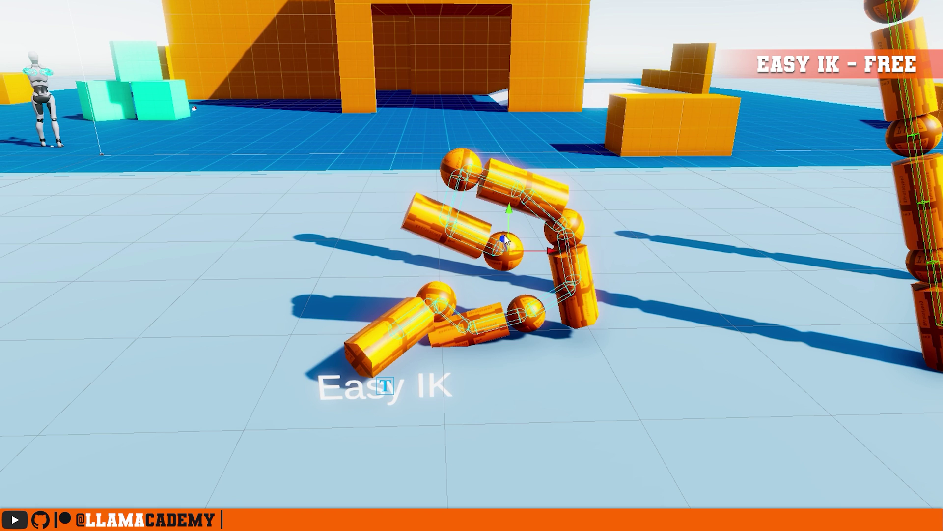
pyautogui.moveTo(504, 238); pyautogui.dragTo(471, 146)
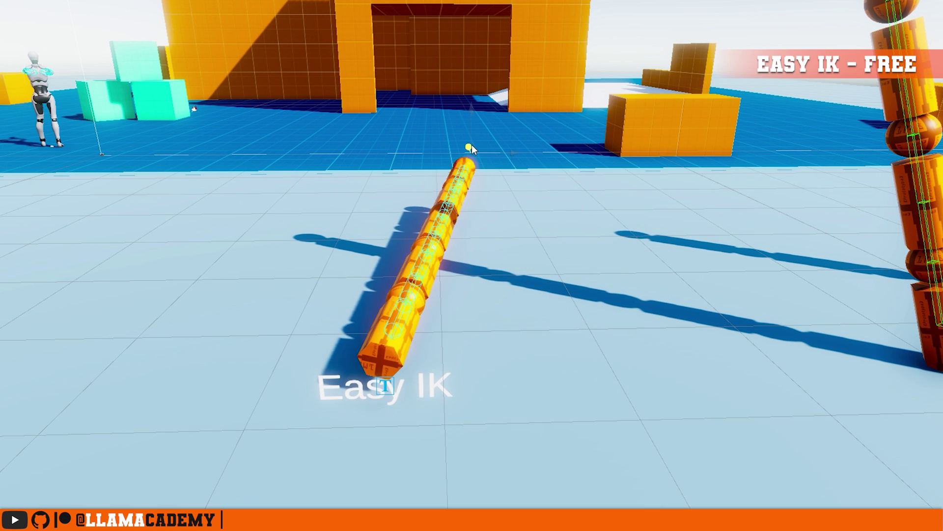
pyautogui.moveTo(480, 270); pyautogui.dragTo(454, 154)
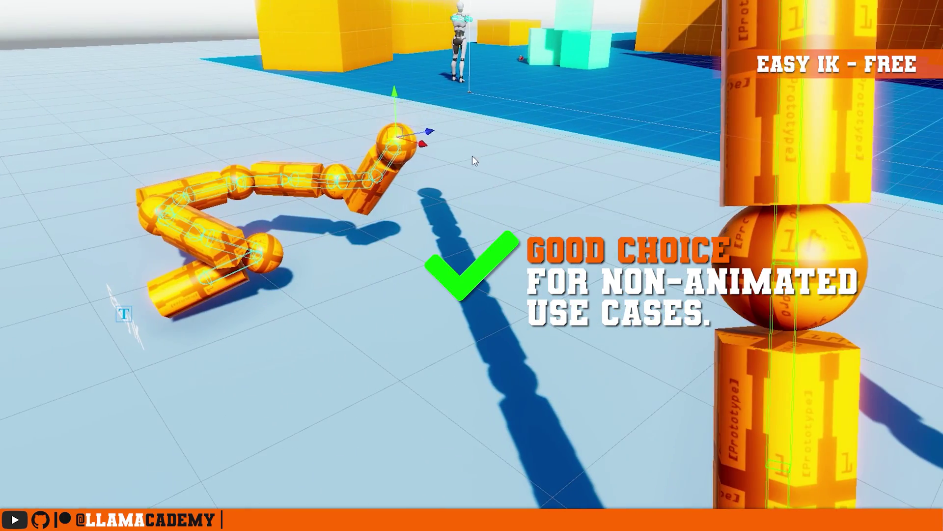
pyautogui.moveTo(417, 135); pyautogui.dragTo(256, 191)
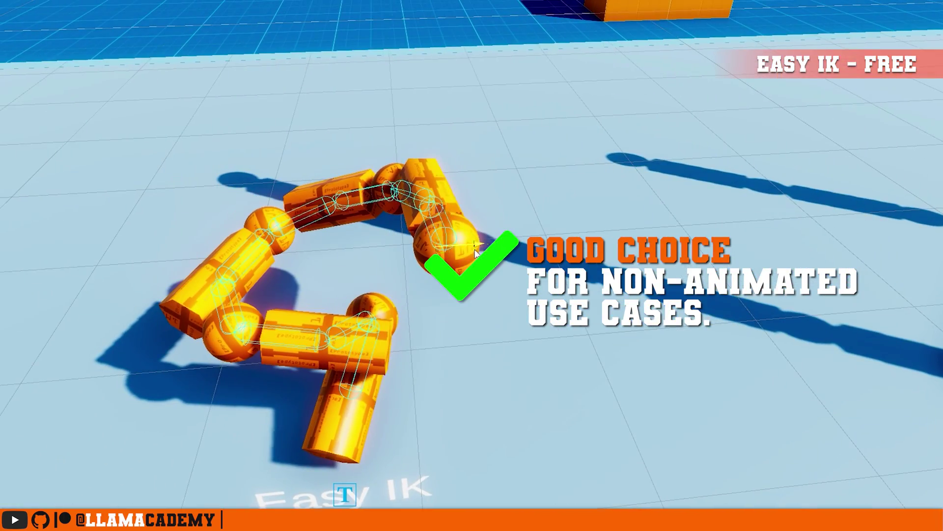
pyautogui.moveTo(270, 251); pyautogui.dragTo(238, 202)
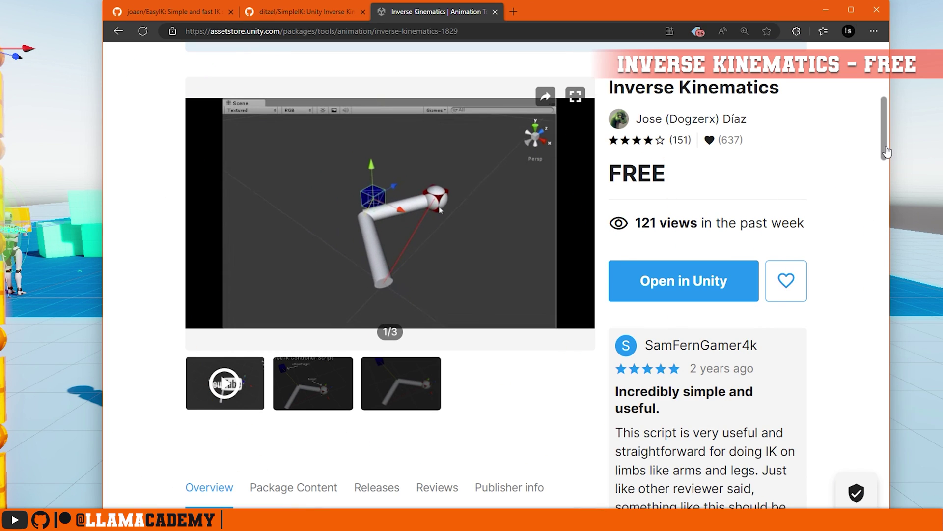
# In the browser, review the Inverse Kinematics asset's release date and original Unity version, and read its PDF instructions
pyautogui.moveTo(887, 151); pyautogui.dragTo(891, 202)
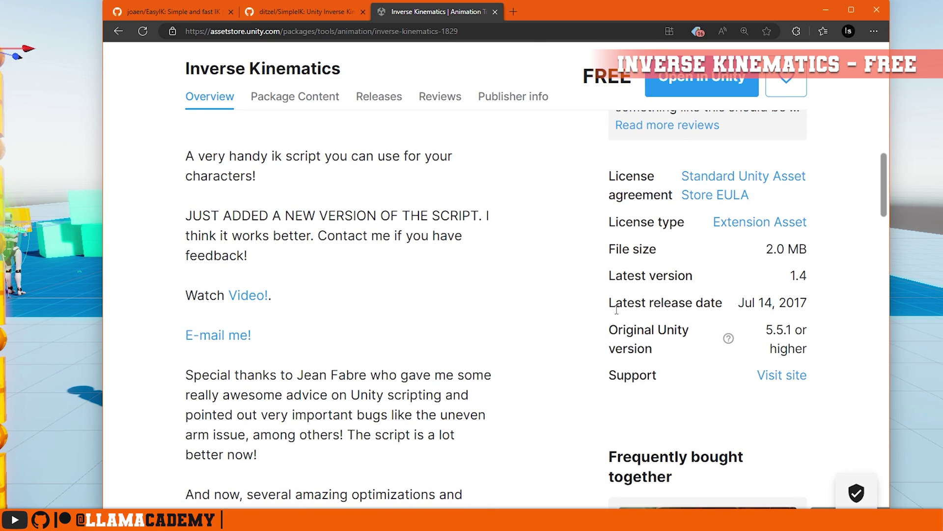
pyautogui.moveTo(616, 305); pyautogui.dragTo(785, 329)
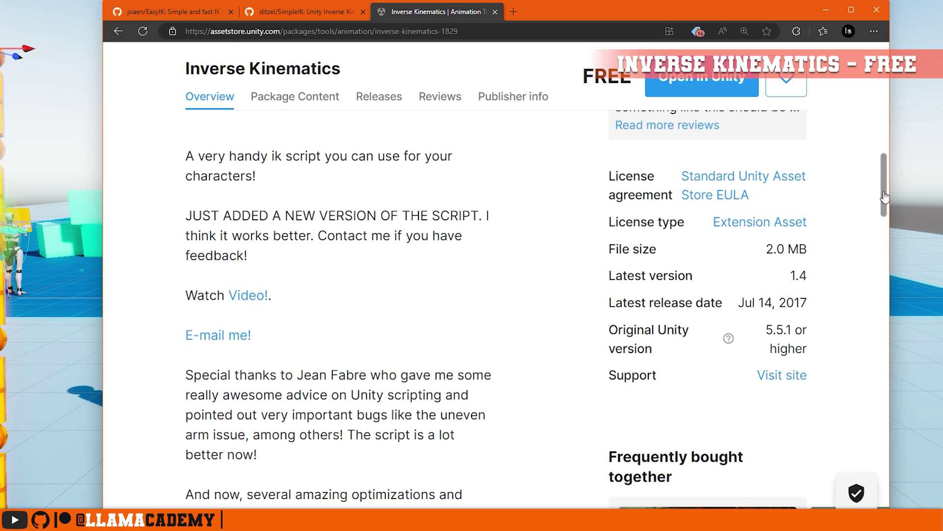
pyautogui.moveTo(887, 196); pyautogui.dragTo(887, 144)
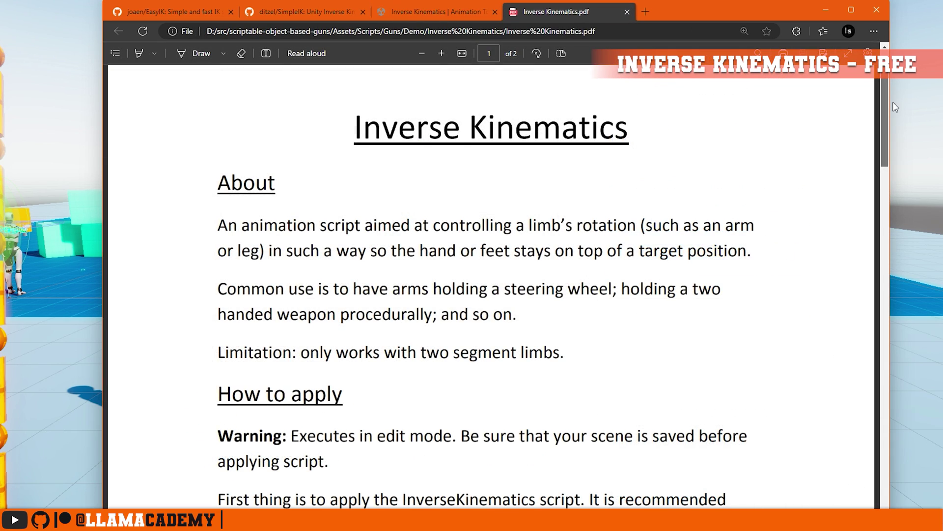
pyautogui.moveTo(892, 102); pyautogui.dragTo(910, 230)
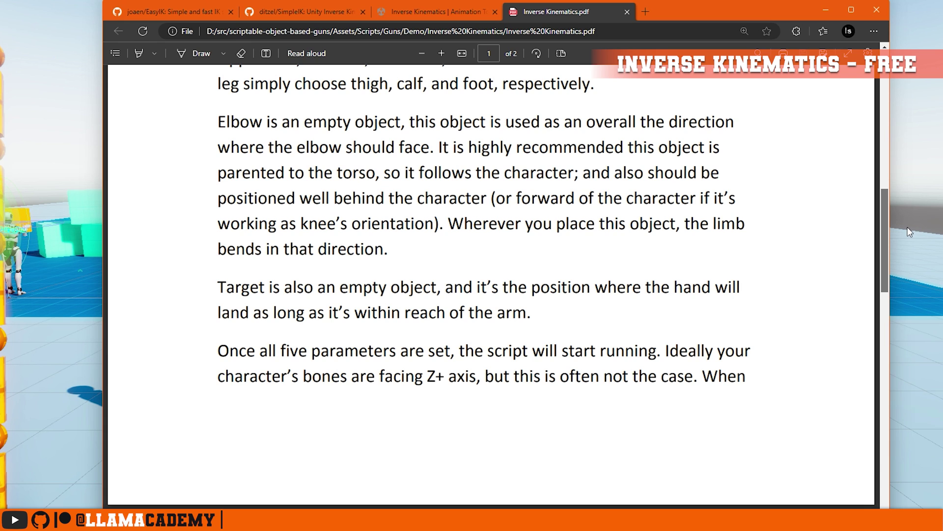
pyautogui.moveTo(910, 233); pyautogui.dragTo(911, 247)
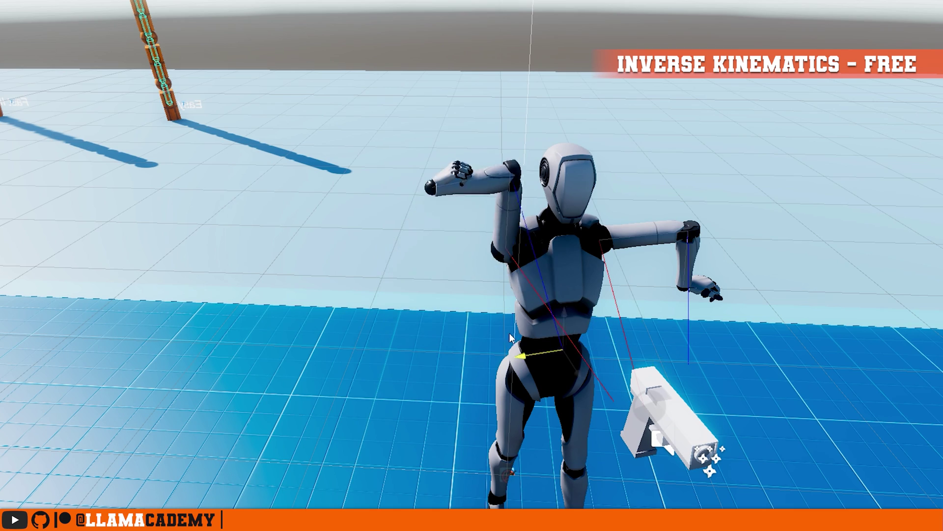
# Back in the Unity scene, move the Inverse Kinematics robot's IK targets near its torso and the pistol grip to pose the arms
pyautogui.moveTo(510, 338); pyautogui.dragTo(591, 337)
pyautogui.moveTo(641, 305); pyautogui.dragTo(639, 225)
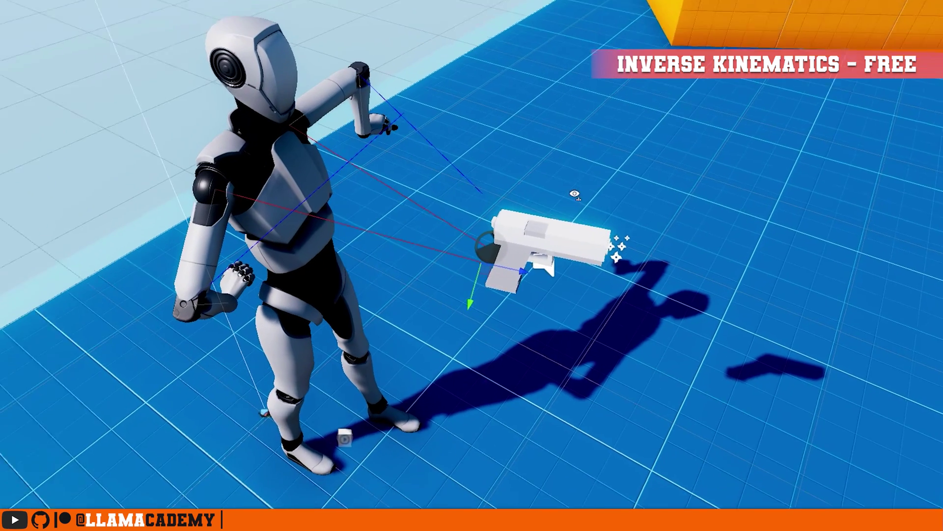
pyautogui.moveTo(537, 260); pyautogui.dragTo(167, 321)
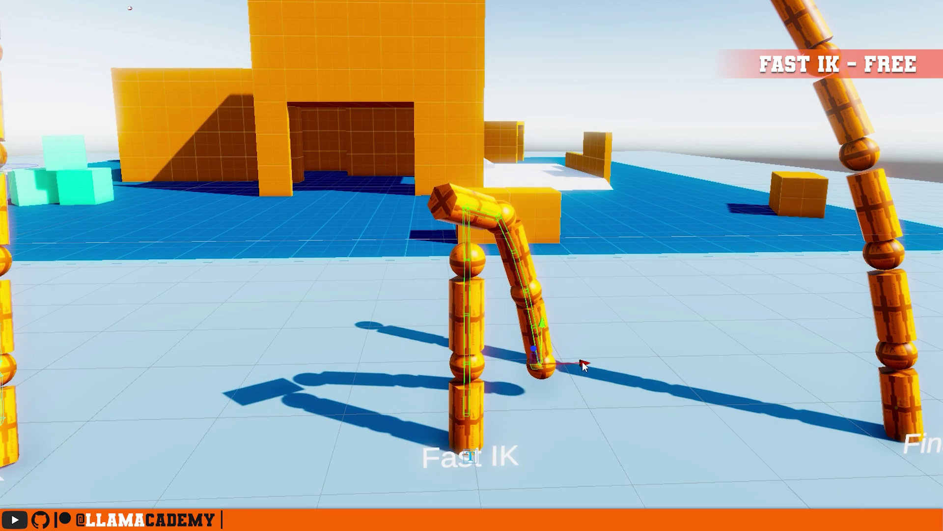
# Move the Fast IK chain's end target from side to side above the floor to bend the chain into different arcs
pyautogui.moveTo(584, 365); pyautogui.dragTo(348, 365)
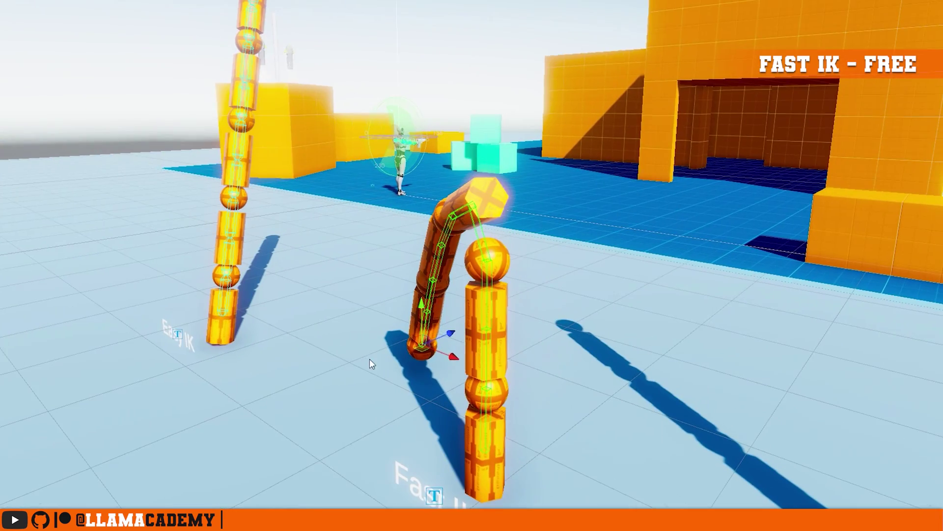
pyautogui.moveTo(369, 359); pyautogui.dragTo(882, 432)
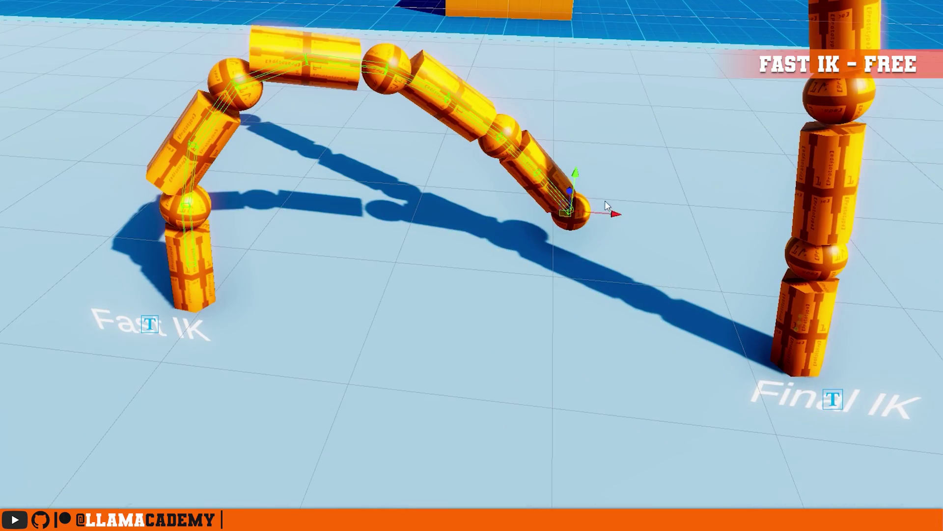
pyautogui.moveTo(605, 201); pyautogui.dragTo(565, 258)
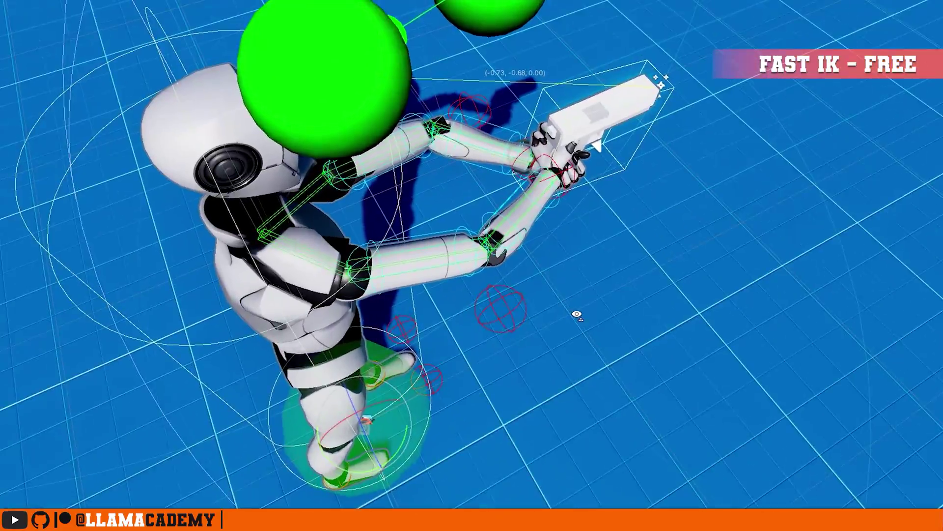
# Examine how the robot's arms and hands hold the pistol from several angles with Fast IK
pyautogui.keyDown('alt'); pyautogui.moveTo(572, 317); pyautogui.dragTo(443, 294); pyautogui.keyUp('alt')
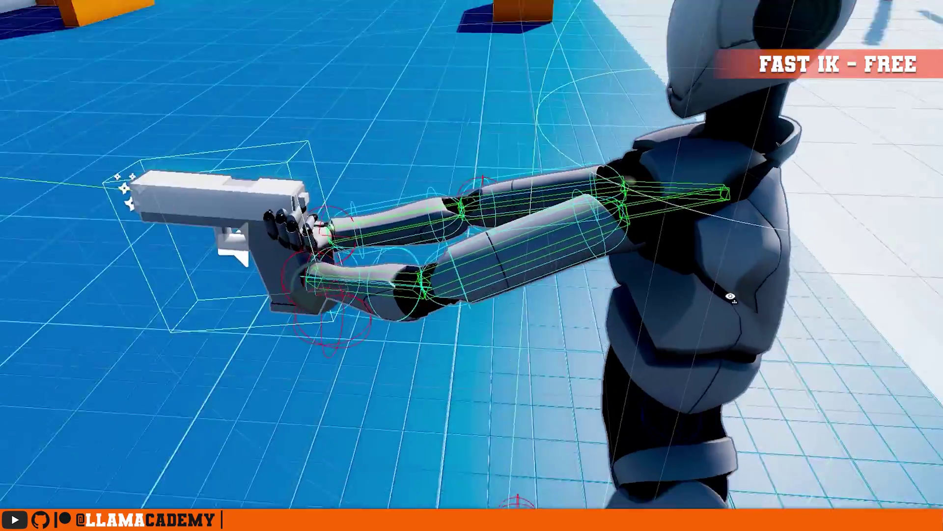
pyautogui.keyDown('alt'); pyautogui.moveTo(731, 297); pyautogui.dragTo(606, 494); pyautogui.keyUp('alt')
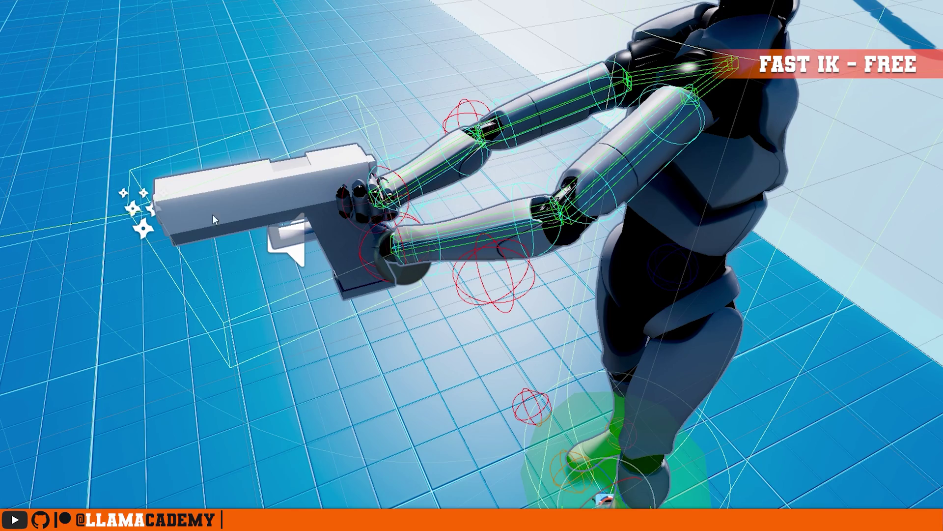
pyautogui.click(308, 217)
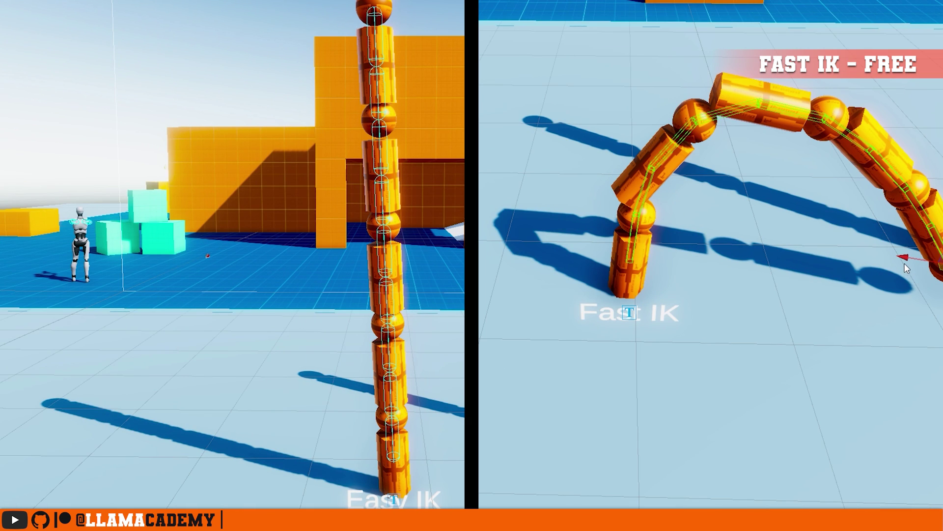
# Move the end targets of the Easy IK and Fast IK chains to compare how both chains bend
pyautogui.moveTo(915, 262); pyautogui.dragTo(479, 227)
pyautogui.moveTo(246, 10); pyautogui.dragTo(370, 452)
pyautogui.moveTo(614, 328); pyautogui.dragTo(484, 236)
pyautogui.moveTo(270, 279); pyautogui.dragTo(231, 3)
pyautogui.moveTo(511, 253); pyautogui.dragTo(627, 211)
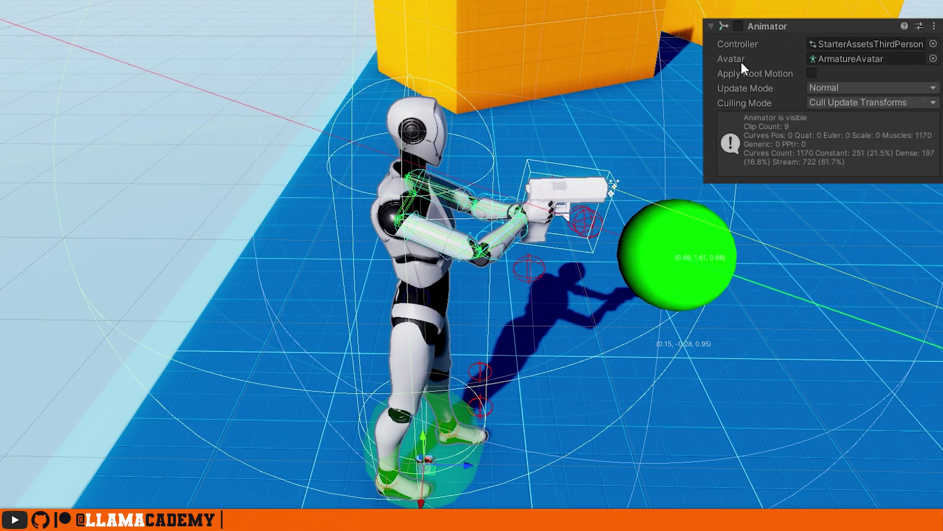
# Toggle the robot's Animator component on and off repeatedly to compare the arm pose with and without animation
pyautogui.click(738, 25)
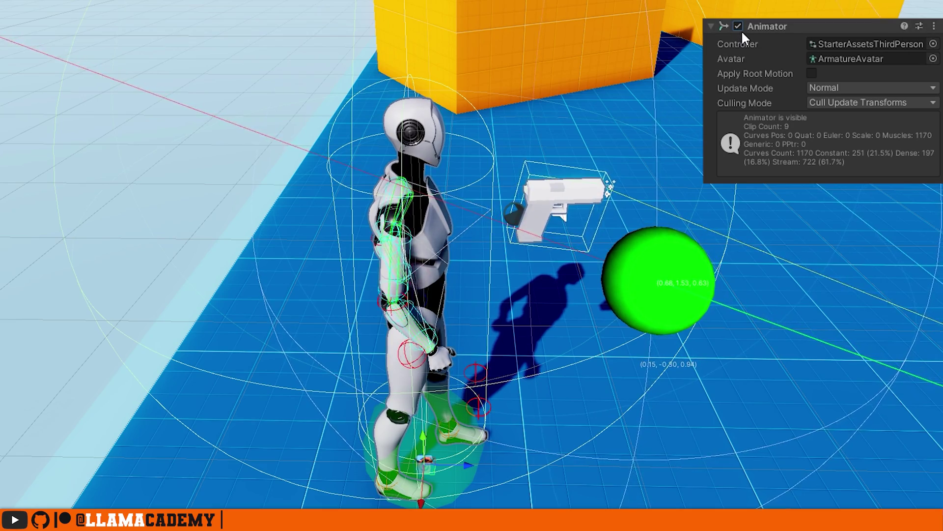
pyautogui.click(738, 26)
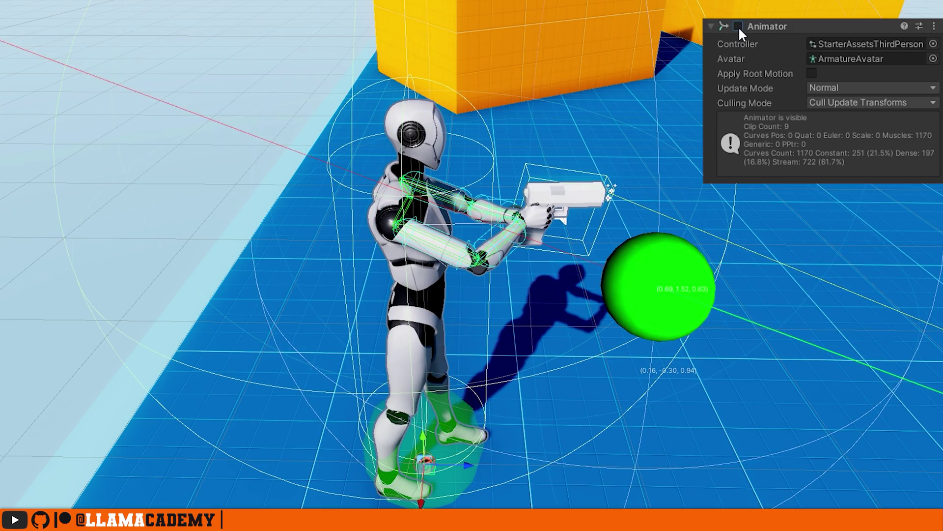
pyautogui.click(737, 26)
pyautogui.click(738, 26)
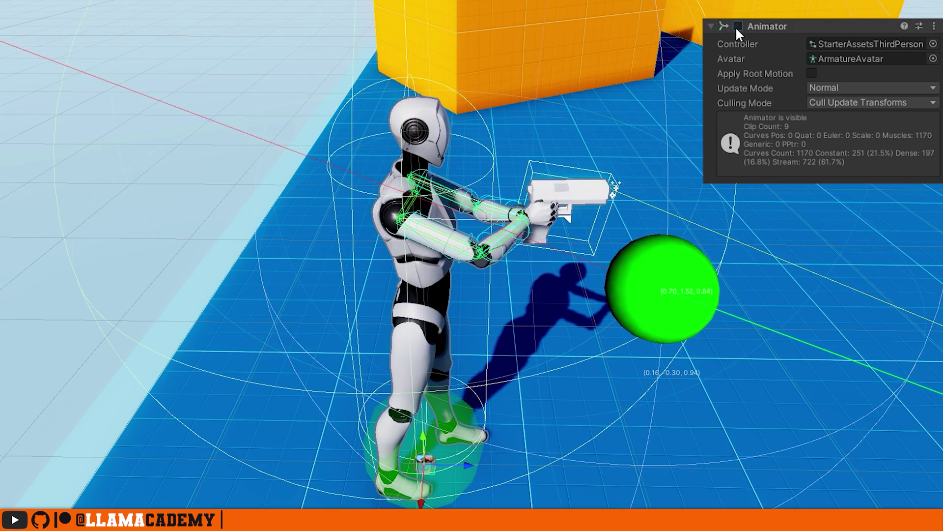
pyautogui.click(737, 26)
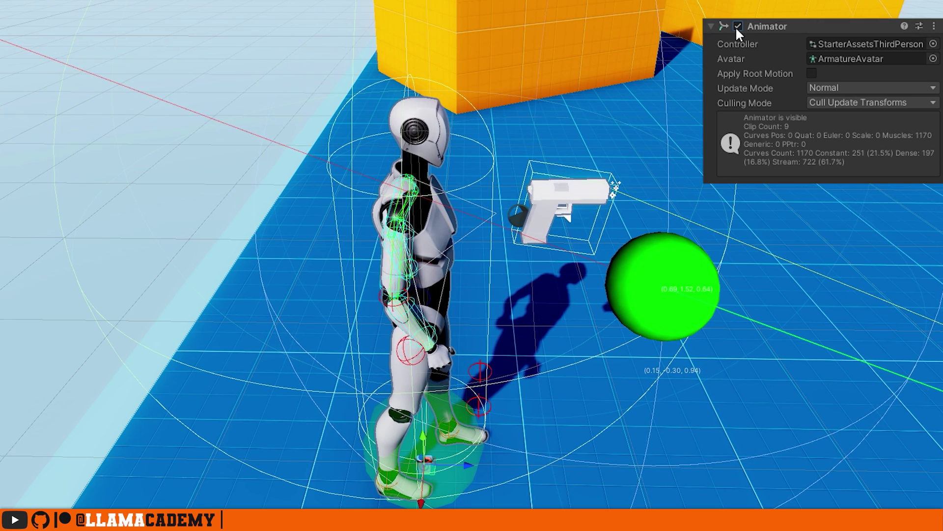
pyautogui.click(738, 26)
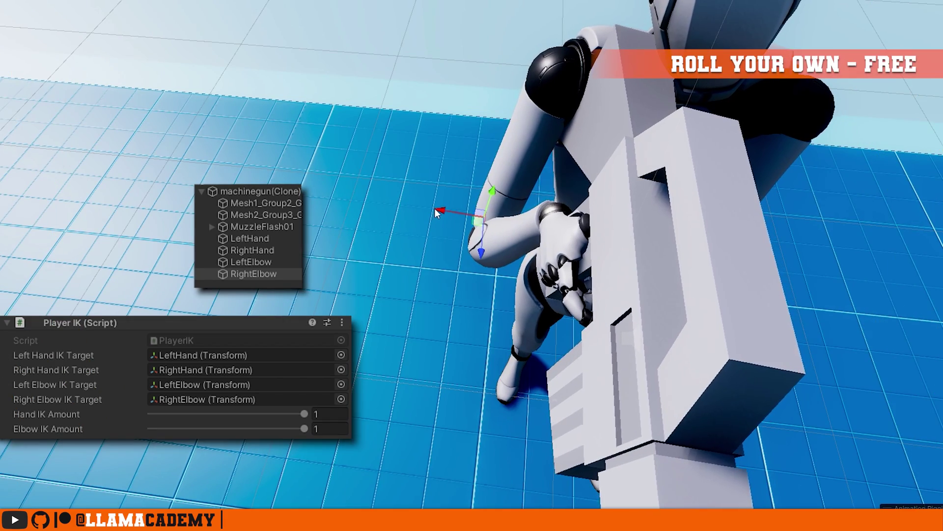
# Reposition the machine gun's RightElbow target beside the arm and its RightHand target along the grip
pyautogui.moveTo(400, 173); pyautogui.dragTo(461, 176)
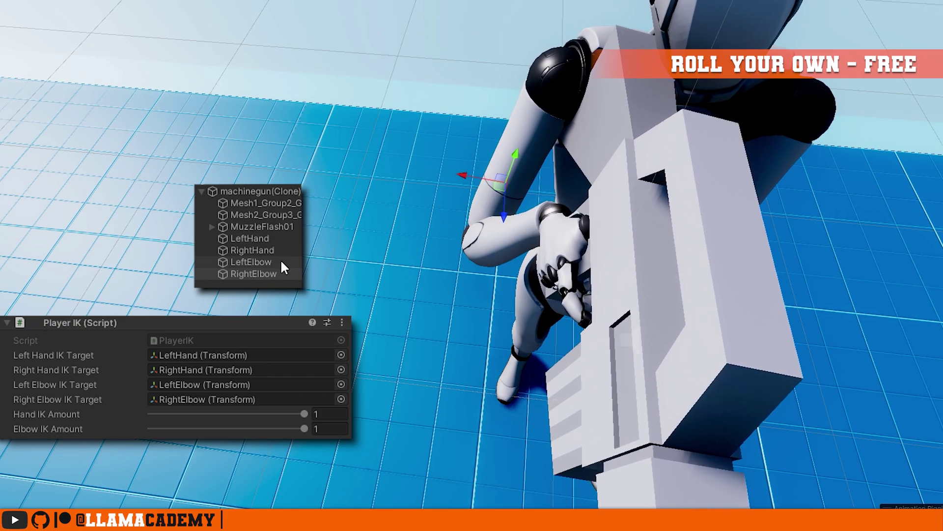
pyautogui.click(276, 250)
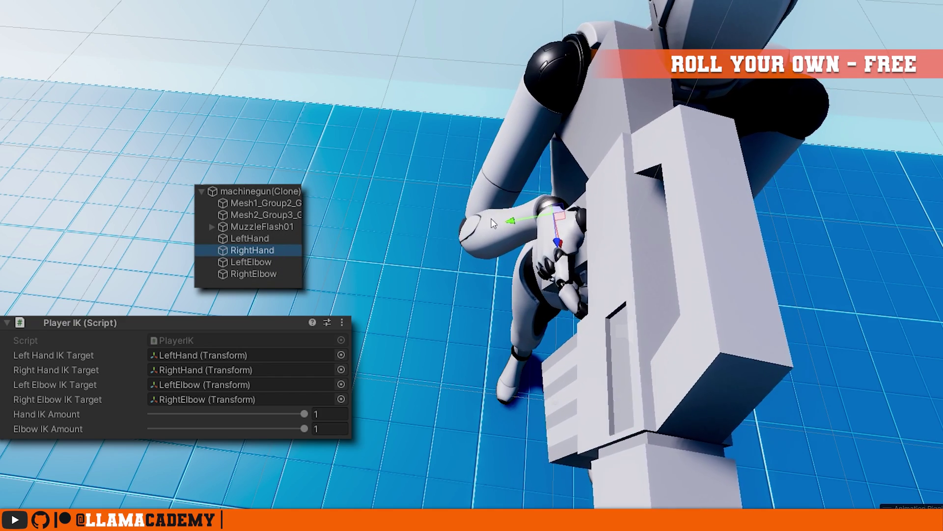
pyautogui.moveTo(510, 222); pyautogui.dragTo(326, 264)
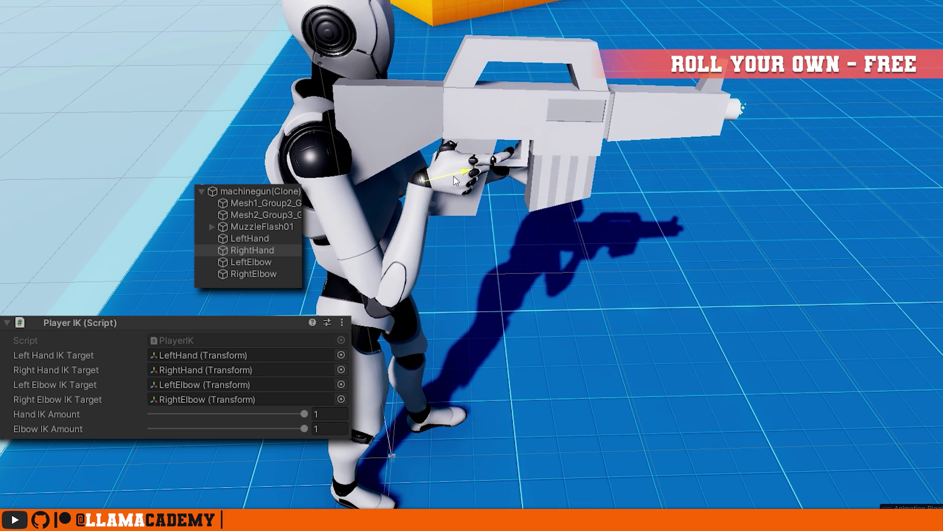
# Select the machine gun's LeftHand target and reposition it under the weapon to adjust the left arm
pyautogui.keyDown('alt'); pyautogui.moveTo(428, 210); pyautogui.dragTo(59, 206); pyautogui.keyUp('alt')
pyautogui.click(272, 238)
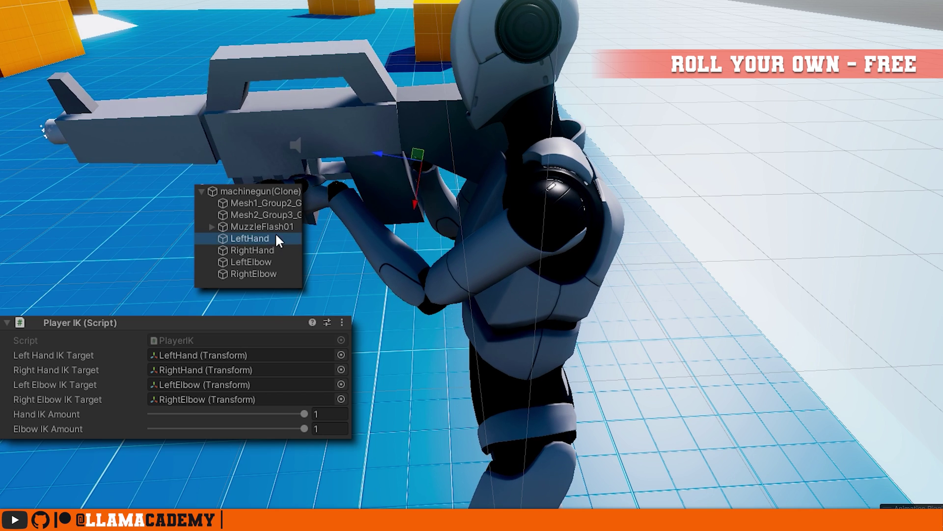
pyautogui.moveTo(298, 197); pyautogui.dragTo(410, 259)
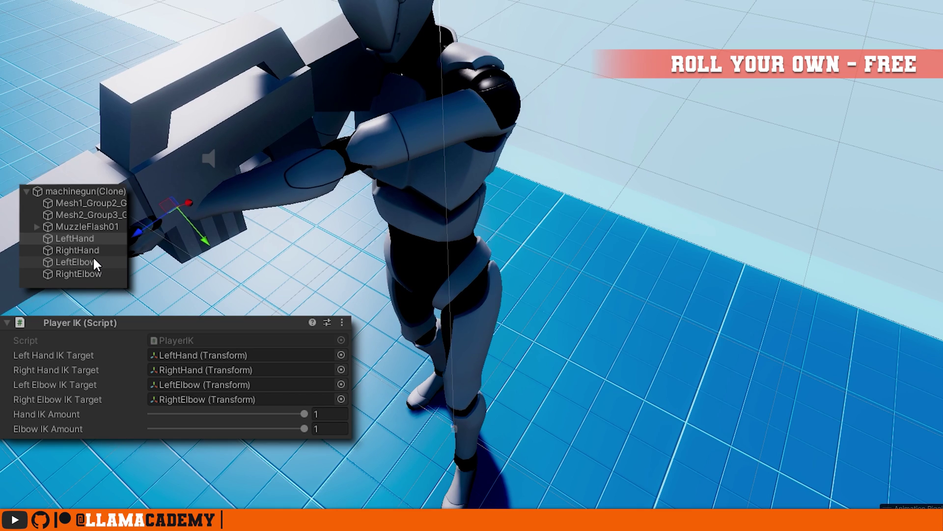
# Select the machine gun's LeftElbow target and move it beside the robot's left shoulder
pyautogui.click(93, 261)
pyautogui.moveTo(449, 227); pyautogui.dragTo(490, 60)
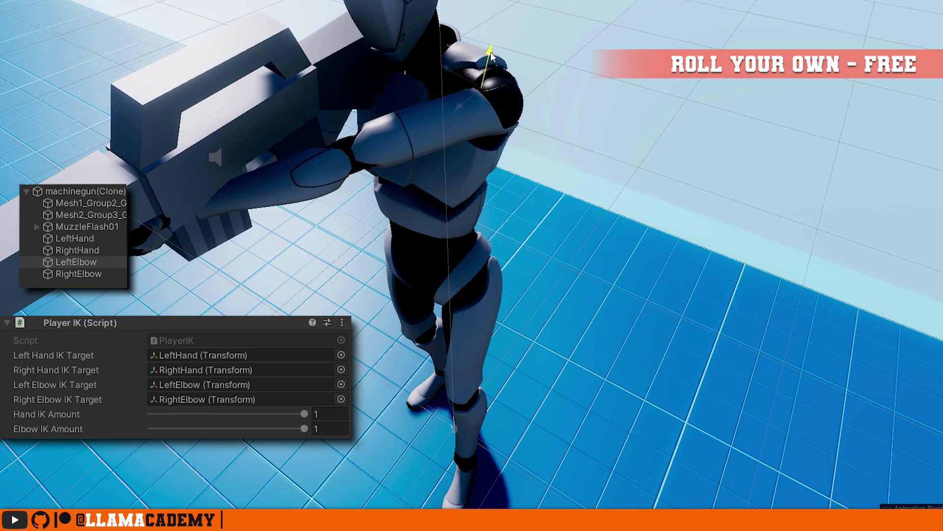
pyautogui.keyDown('alt'); pyautogui.moveTo(465, 141); pyautogui.dragTo(649, 145); pyautogui.keyUp('alt')
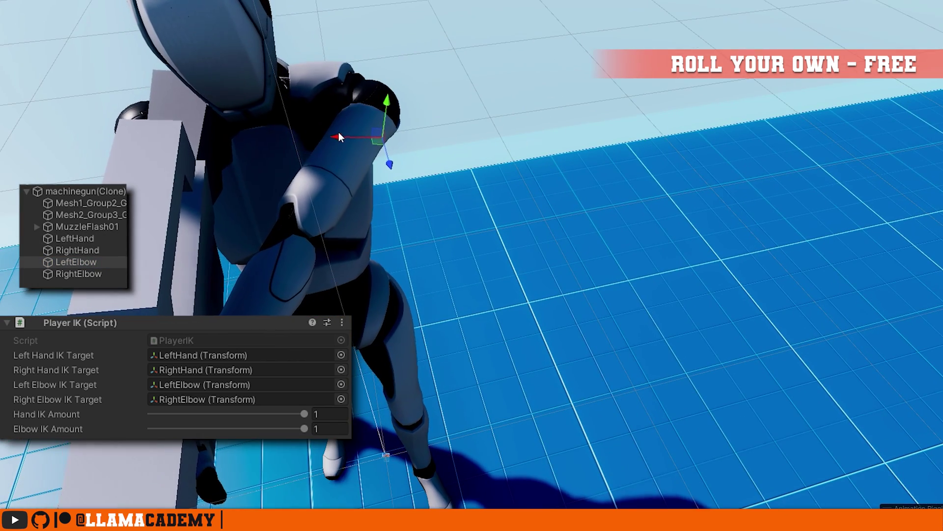
pyautogui.moveTo(359, 153); pyautogui.dragTo(342, 153)
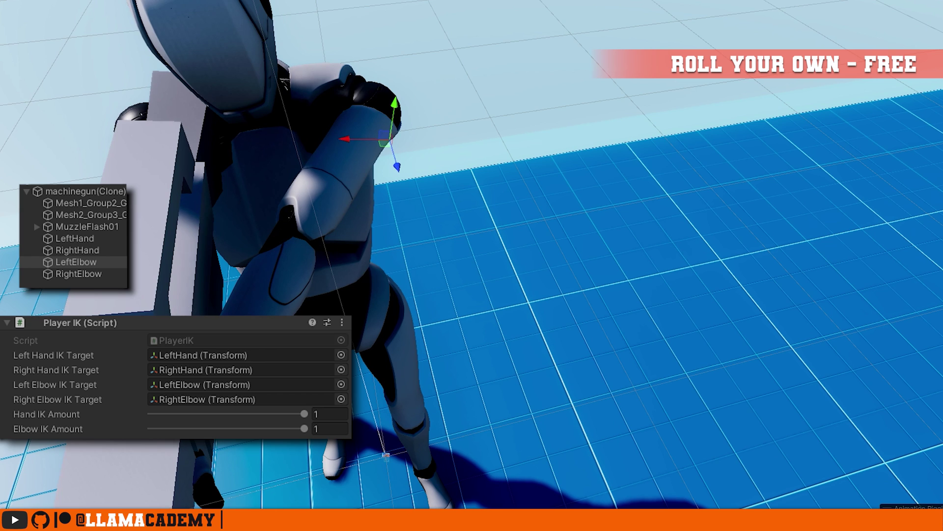
# Reposition the LeftElbow target lower and farther outward from the robot's left arm to adjust the elbow bend
pyautogui.click(97, 239)
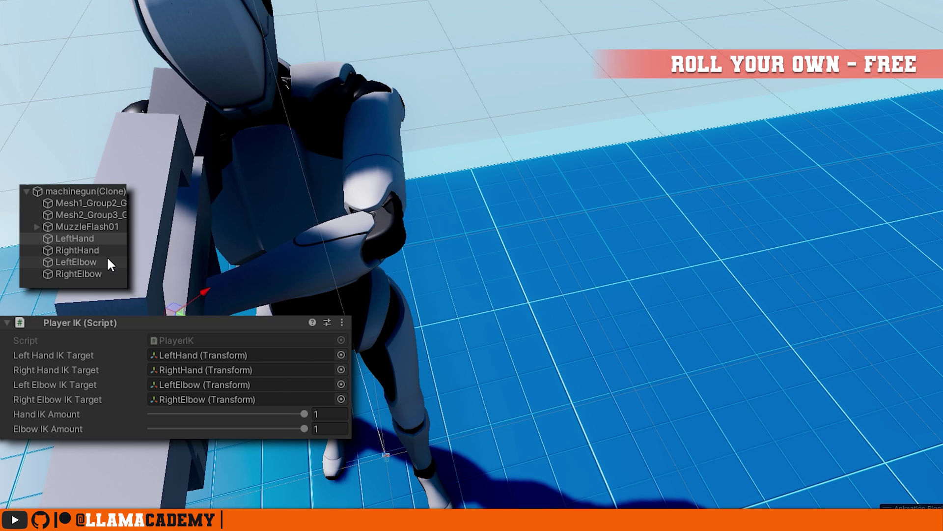
pyautogui.click(93, 262)
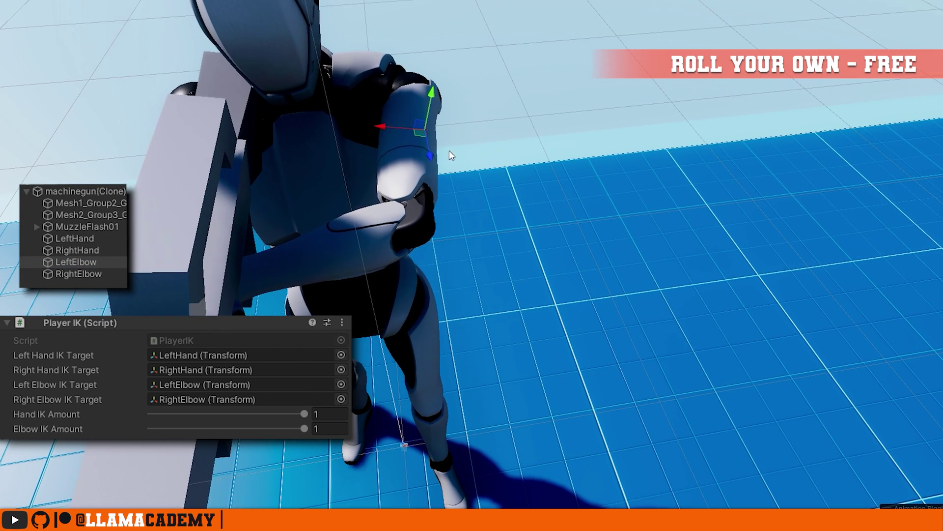
pyautogui.moveTo(434, 101); pyautogui.dragTo(463, 146)
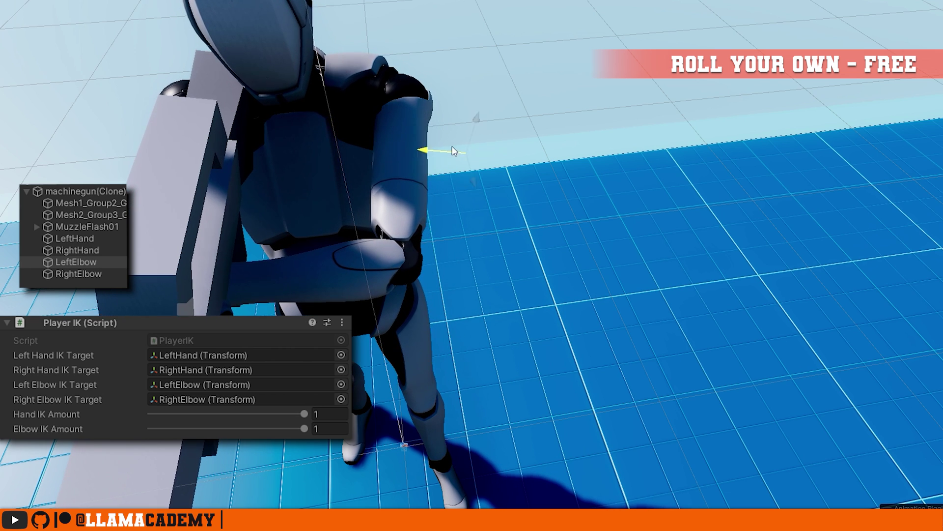
pyautogui.moveTo(356, 164); pyautogui.dragTo(484, 184)
pyautogui.moveTo(447, 219); pyautogui.dragTo(500, 323)
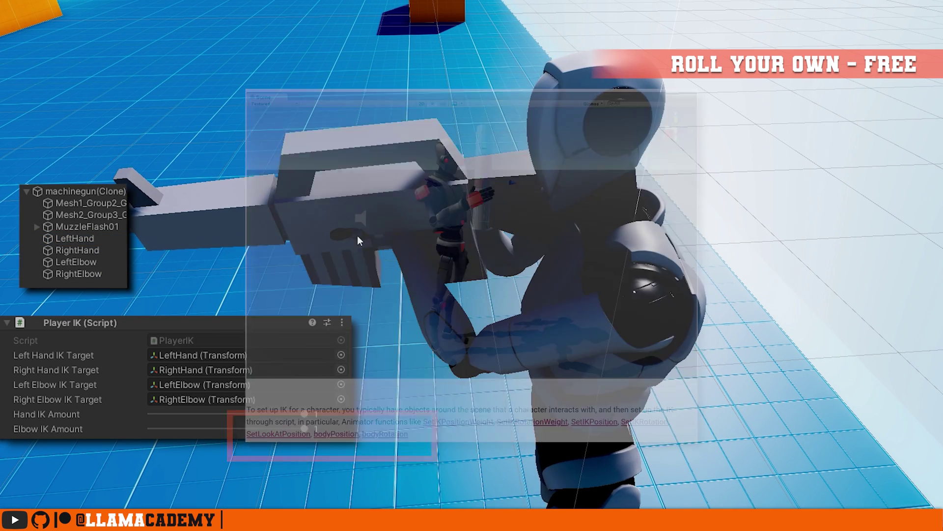
# Select the machine gun's LeftHand target and rotate it to adjust the left hand's orientation under the weapon
pyautogui.click(366, 235)
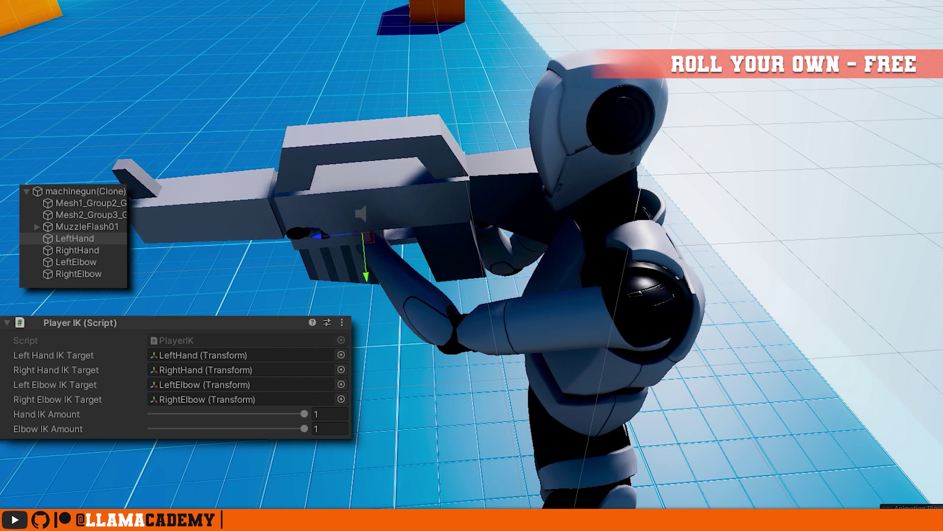
pyautogui.press('e')
pyautogui.moveTo(361, 261); pyautogui.dragTo(356, 187)
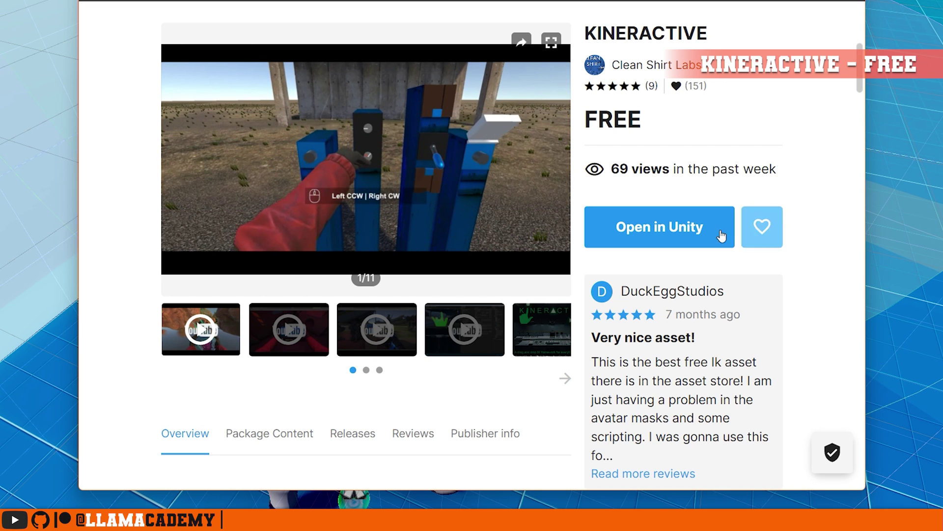
# Look over the Kineractive store page and skim the Kineractive 1.11 Component Reference through its Kineractive Manager section
pyautogui.click(544, 257)
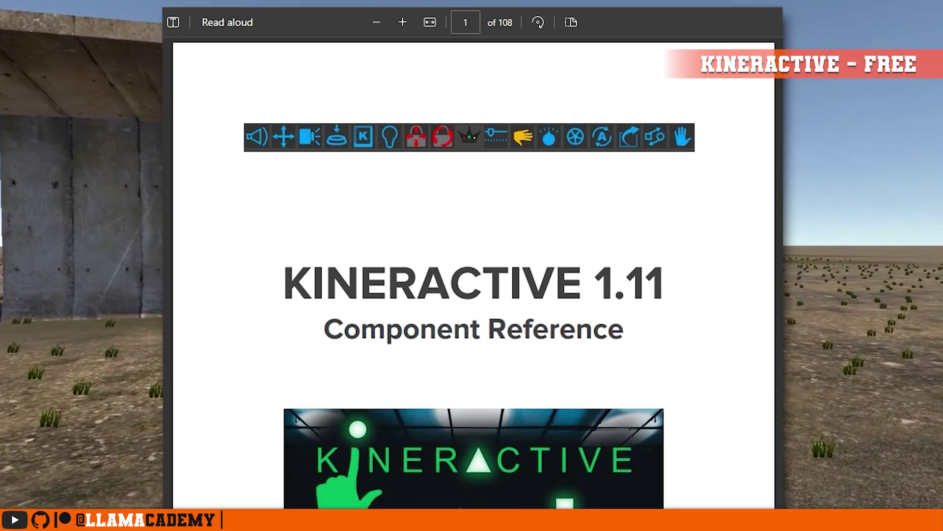
pyautogui.scroll(-20, 474, 270)
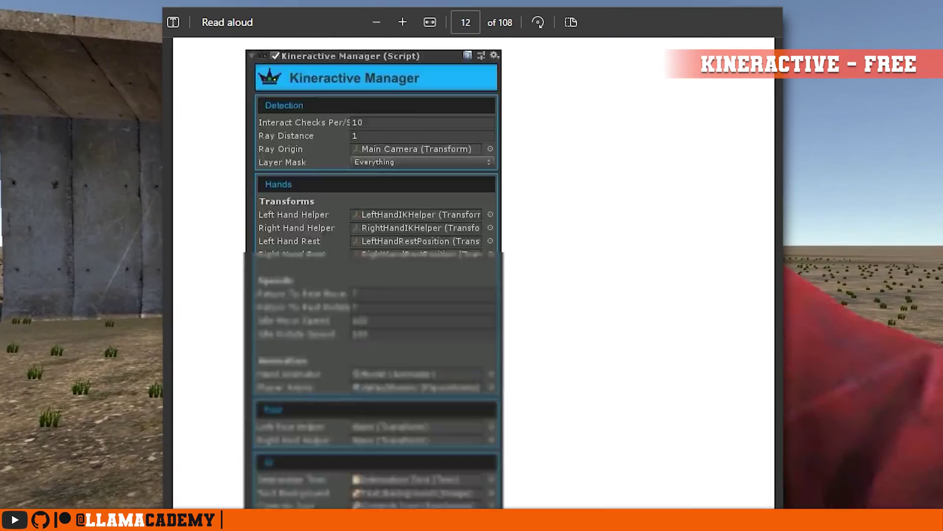
pyautogui.scroll(-20, 473, 271)
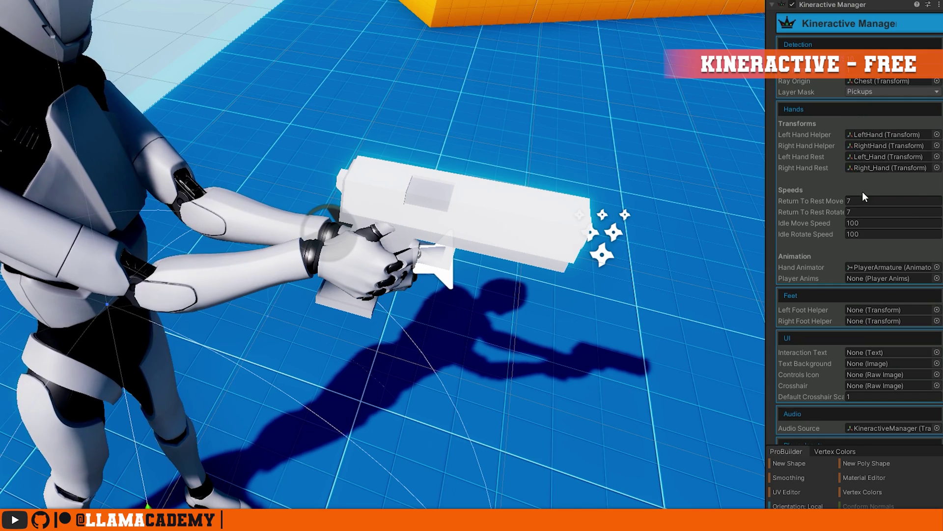
# Review the Kineractive Manager component's settings and the rocket launcher pickup's Button In and Button Out events
pyautogui.scroll(-5, 855, 212)
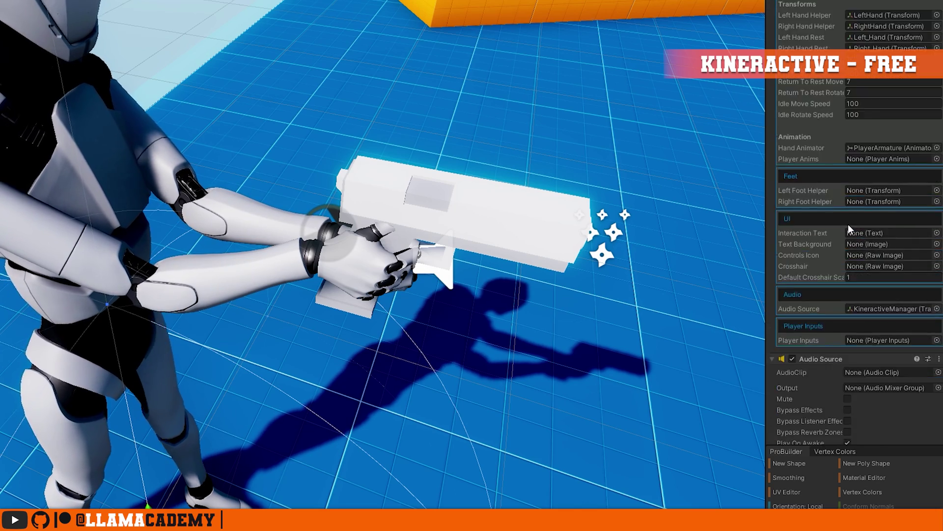
pyautogui.scroll(5, 851, 235)
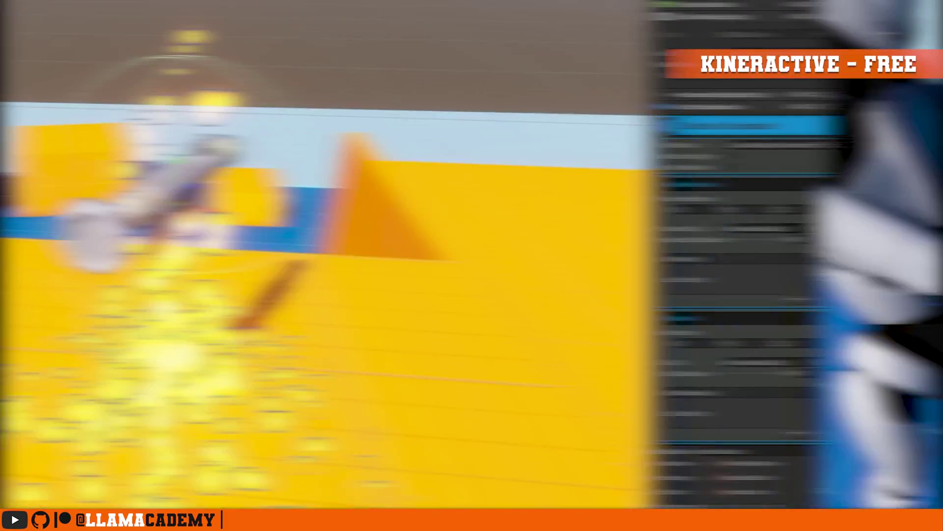
pyautogui.scroll(-2, 855, 245)
pyautogui.scroll(-2, 855, 246)
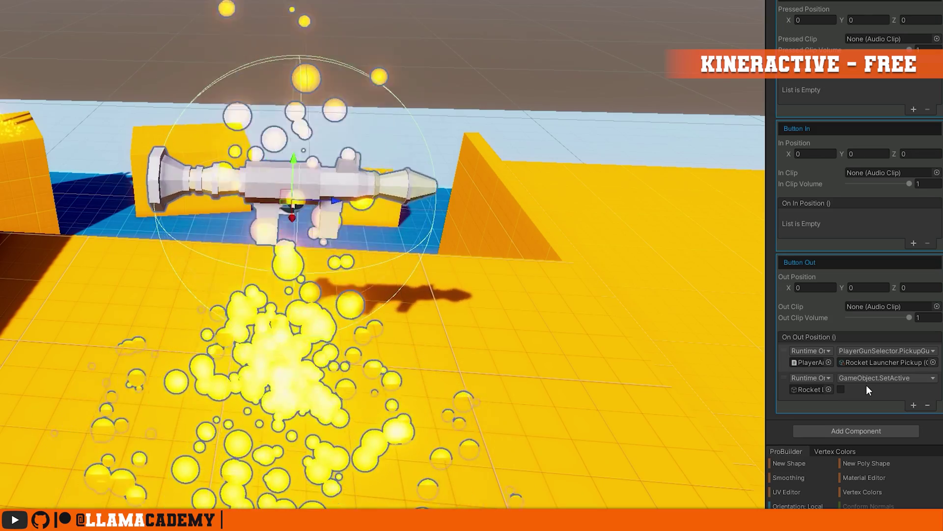
pyautogui.scroll(4, 862, 384)
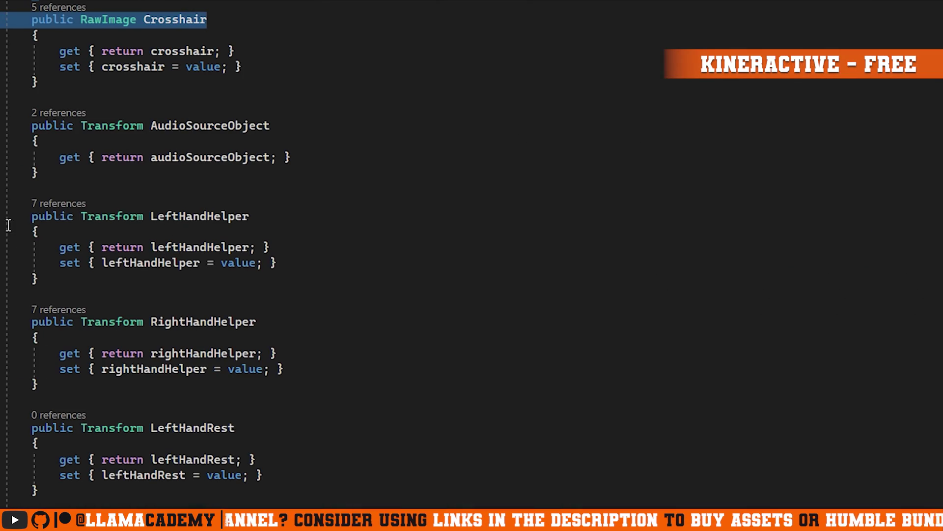
# Highlight the LeftHandHelper property in the script and review the neighbouring hand helper and rest properties
pyautogui.moveTo(31, 216); pyautogui.dragTo(166, 293)
pyautogui.scroll(-2, 168, 297)
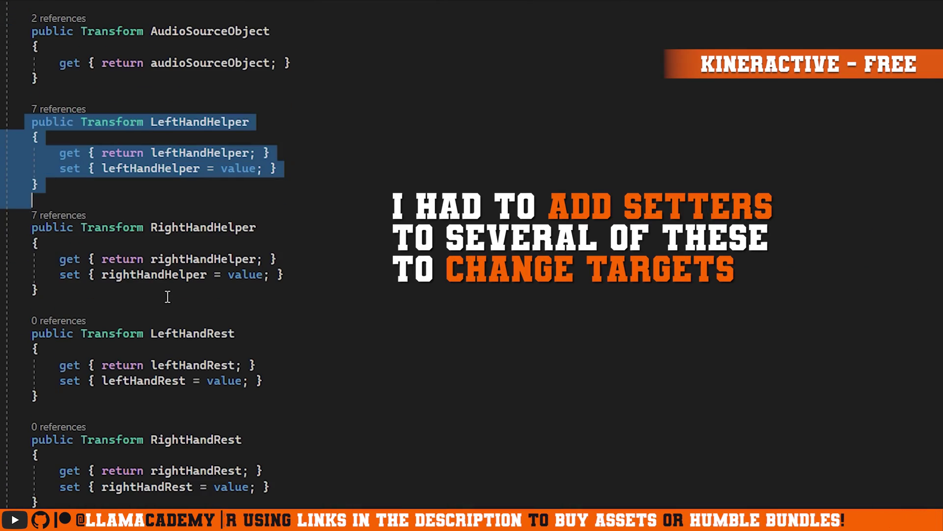
pyautogui.scroll(2, 28, 252)
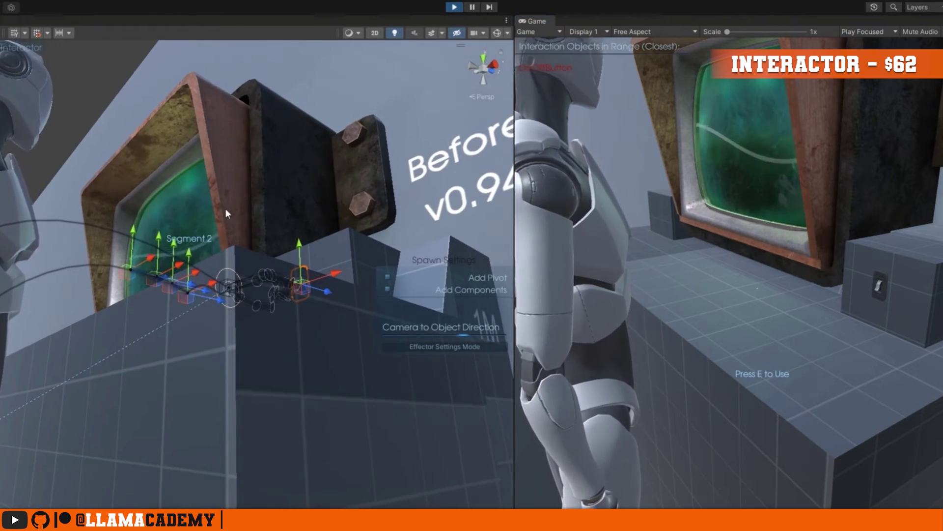
# Examine the Segment 2 hand interaction path leading to the wall switch from several angles
pyautogui.keyDown('alt'); pyautogui.moveTo(256, 248); pyautogui.dragTo(247, 410); pyautogui.keyUp('alt')
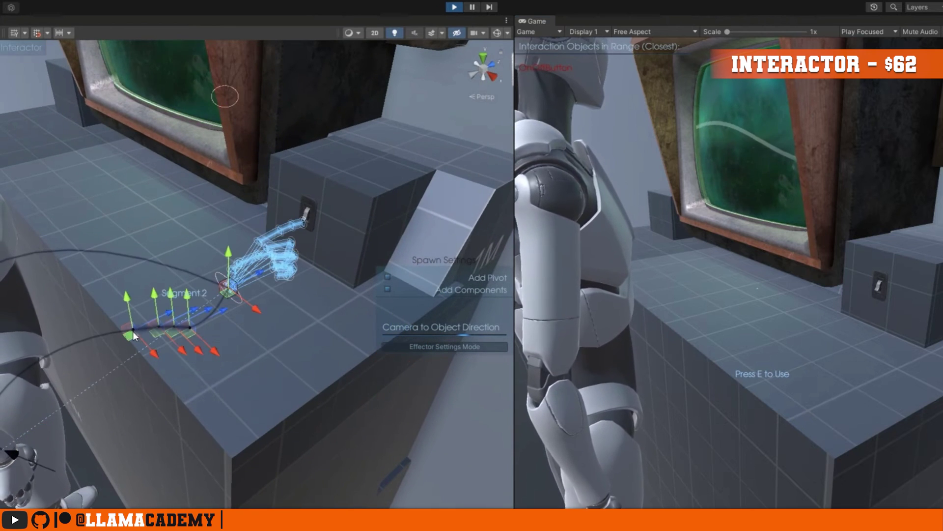
pyautogui.keyDown('alt'); pyautogui.moveTo(378, 161); pyautogui.dragTo(221, 254); pyautogui.keyUp('alt')
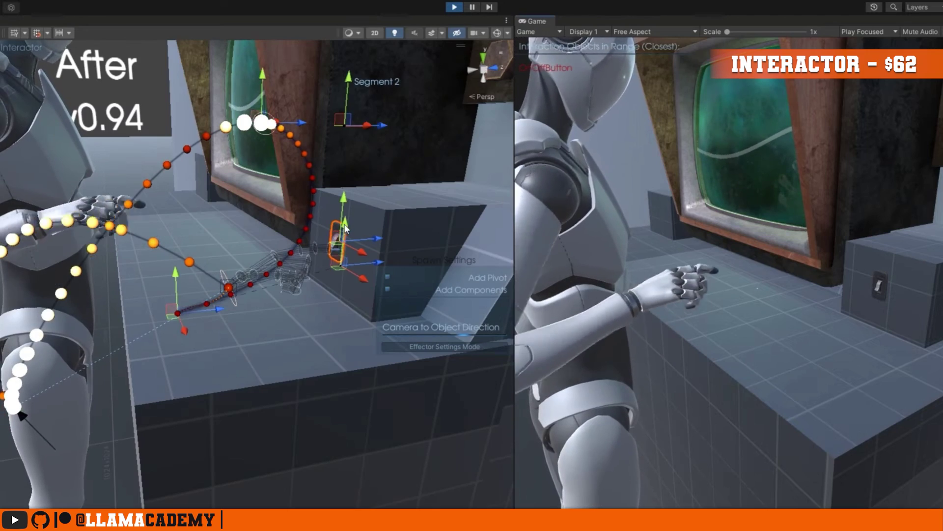
pyautogui.keyDown('alt'); pyautogui.moveTo(345, 227); pyautogui.dragTo(376, 160); pyautogui.keyUp('alt')
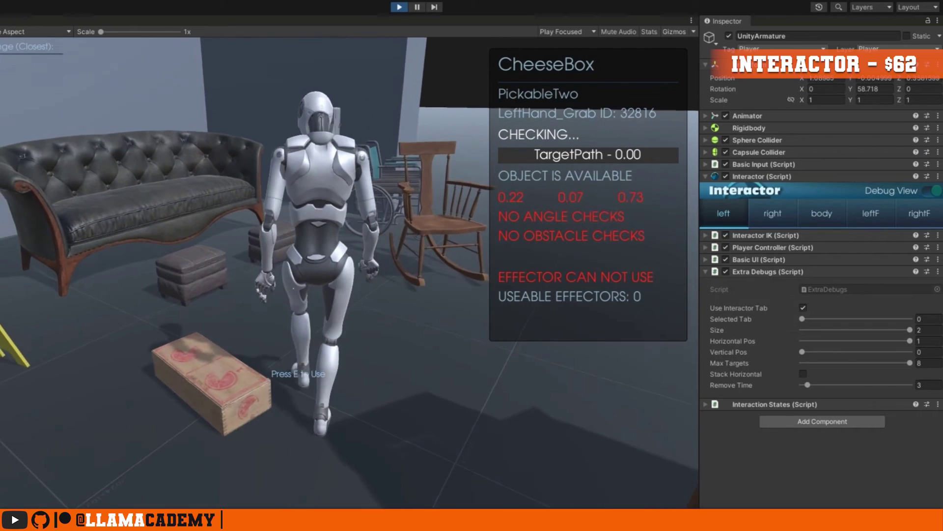
# Show the Interactor's body and leftF effector debug information for the character near the CheeseBox
pyautogui.click(818, 213)
pyautogui.click(871, 215)
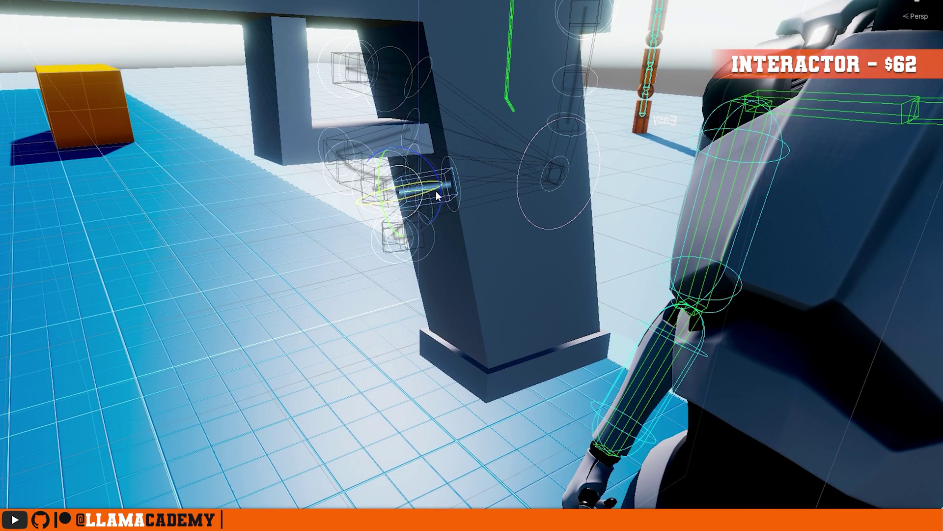
# Rotate the hand target on the pistol's grip and check the robot's two-handed aiming pose
pyautogui.moveTo(433, 193); pyautogui.dragTo(79, 215, button='right')
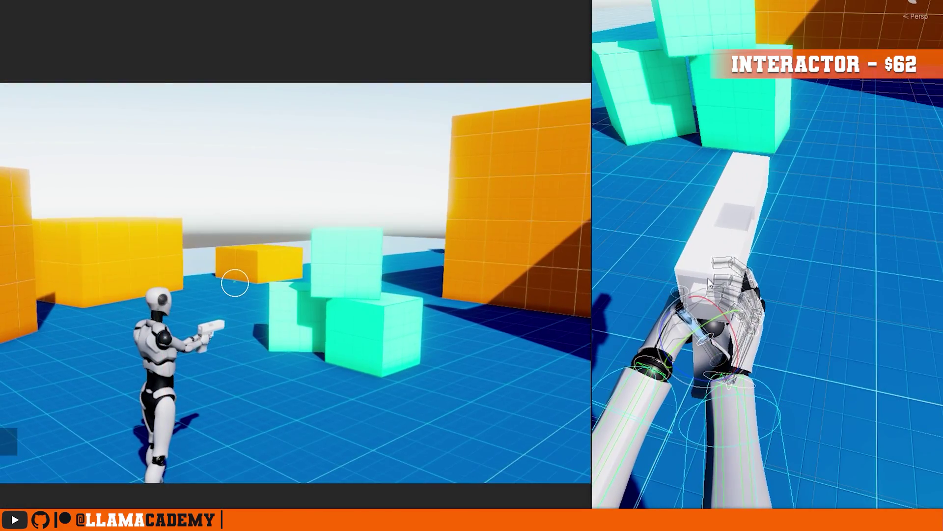
pyautogui.moveTo(672, 362); pyautogui.dragTo(723, 380)
pyautogui.moveTo(836, 393); pyautogui.dragTo(747, 355, button='right')
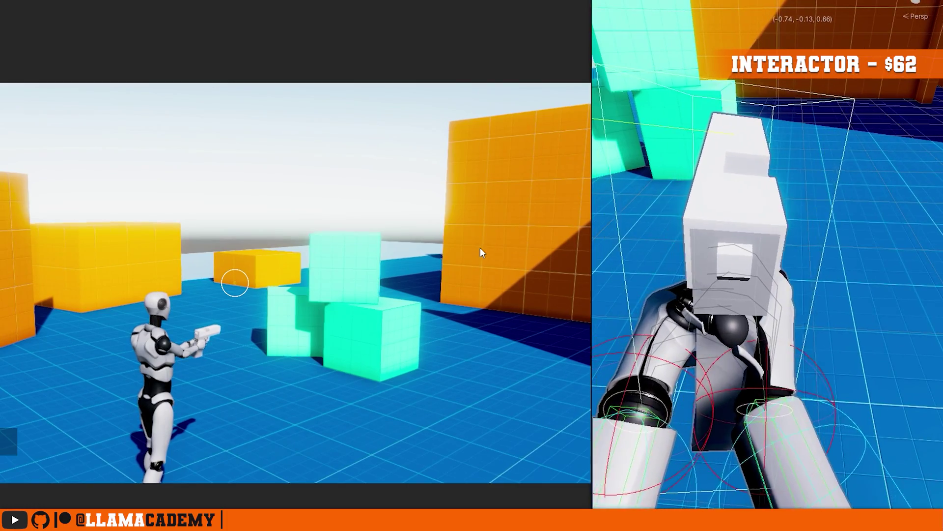
pyautogui.click(186, 168)
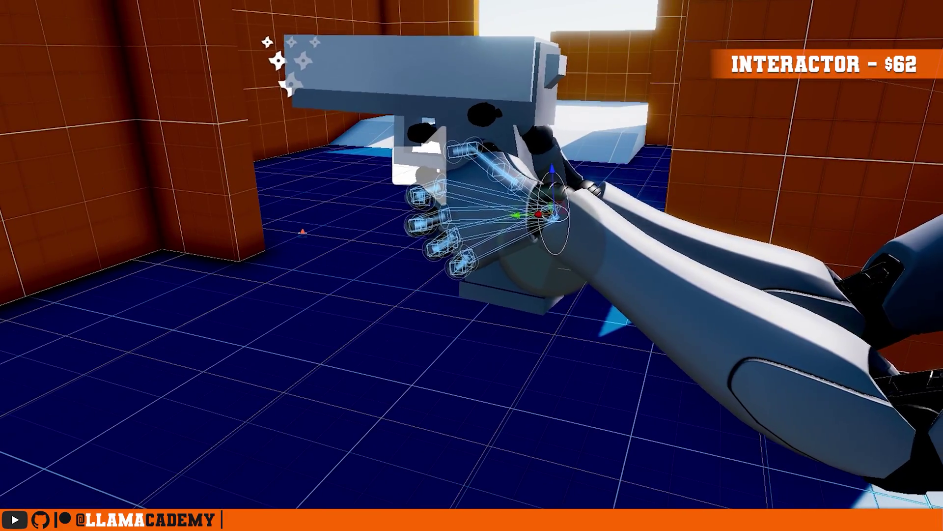
# Inspect the robot's grip and the hand target on the pistol from above and from the side with the Move tool
pyautogui.keyDown('alt'); pyautogui.moveTo(152, 310); pyautogui.dragTo(167, 422); pyautogui.keyUp('alt')
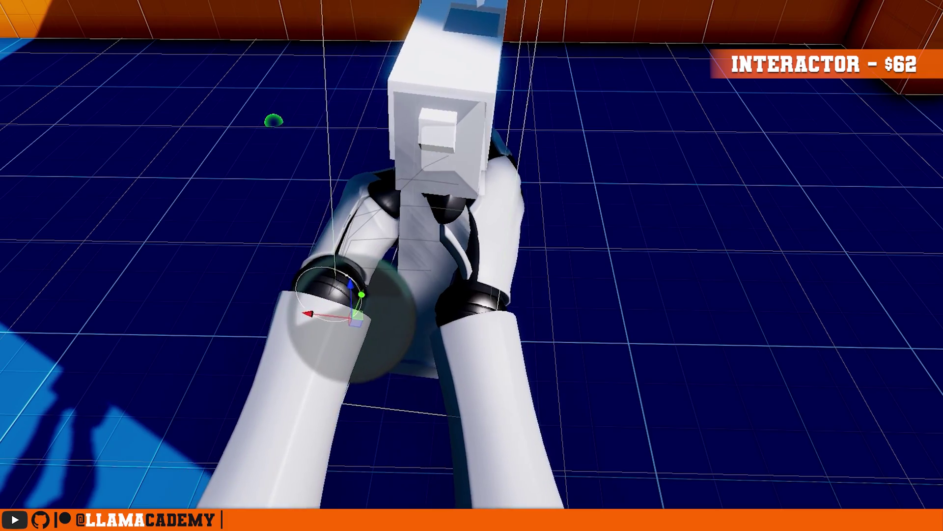
pyautogui.keyDown('alt'); pyautogui.moveTo(555, 270); pyautogui.dragTo(200, 194); pyautogui.keyUp('alt')
pyautogui.press('w')
pyautogui.moveTo(200, 194); pyautogui.dragTo(650, 220, button='right')
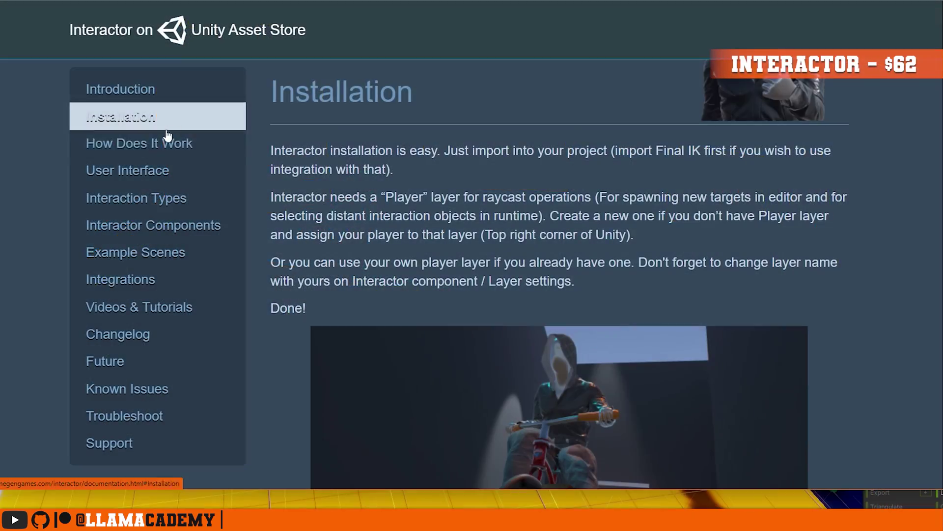
# Browse the Interactor documentation's How Does It Work, Interactor Workflow, Flow Diagram and User Interface sections
pyautogui.click(167, 142)
pyautogui.click(167, 169)
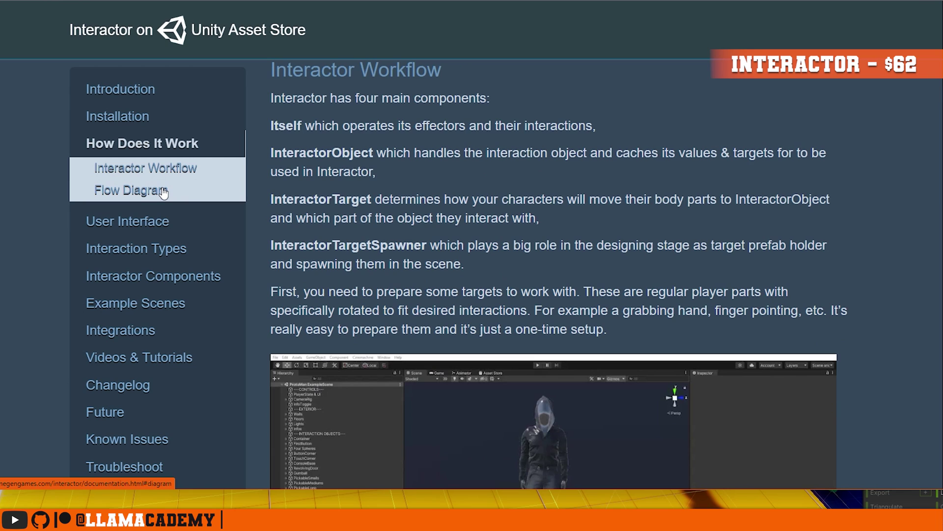
pyautogui.click(165, 199)
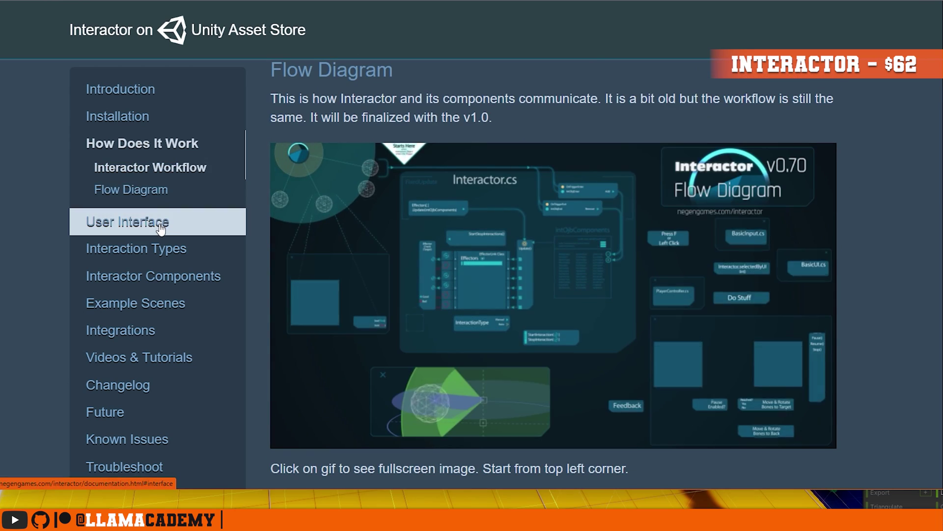
pyautogui.click(160, 224)
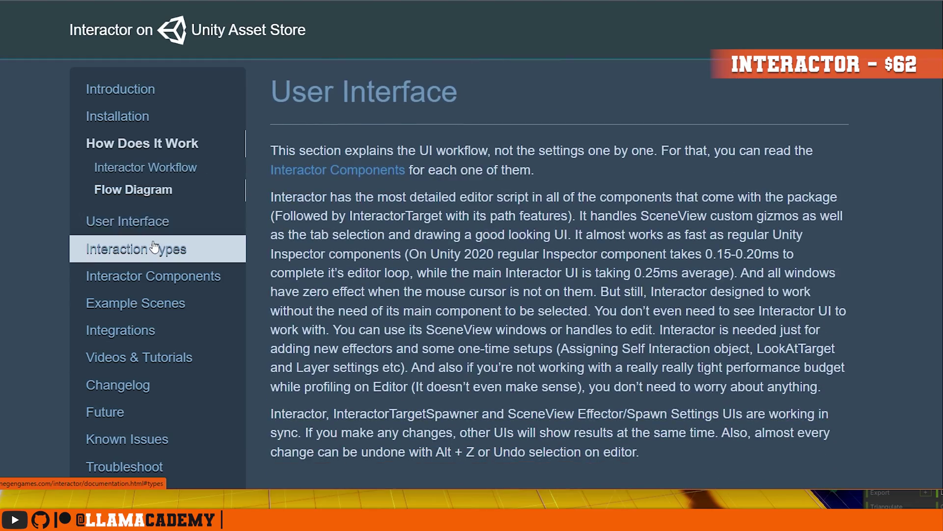
# Open the Interaction Types documentation page and skim its list of types down to Push Pull
pyautogui.click(155, 247)
pyautogui.click(137, 268)
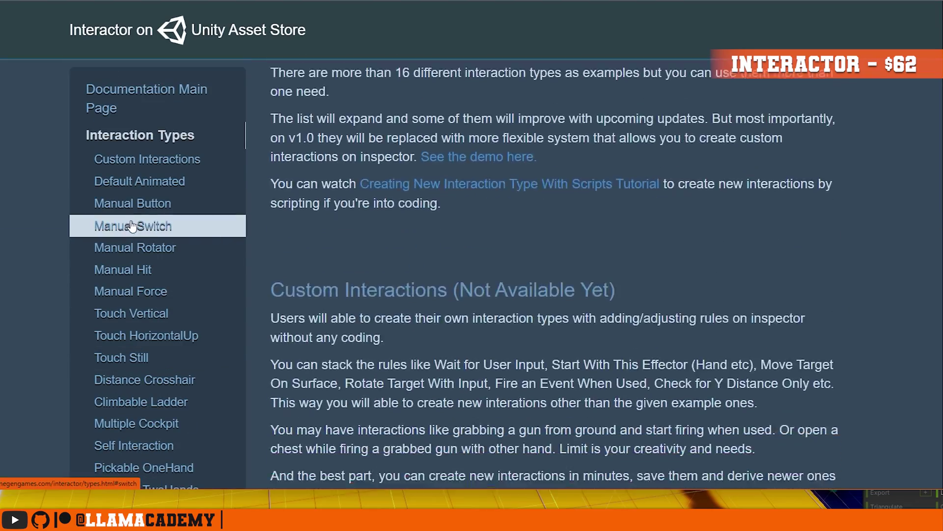
pyautogui.scroll(-15, 137, 235)
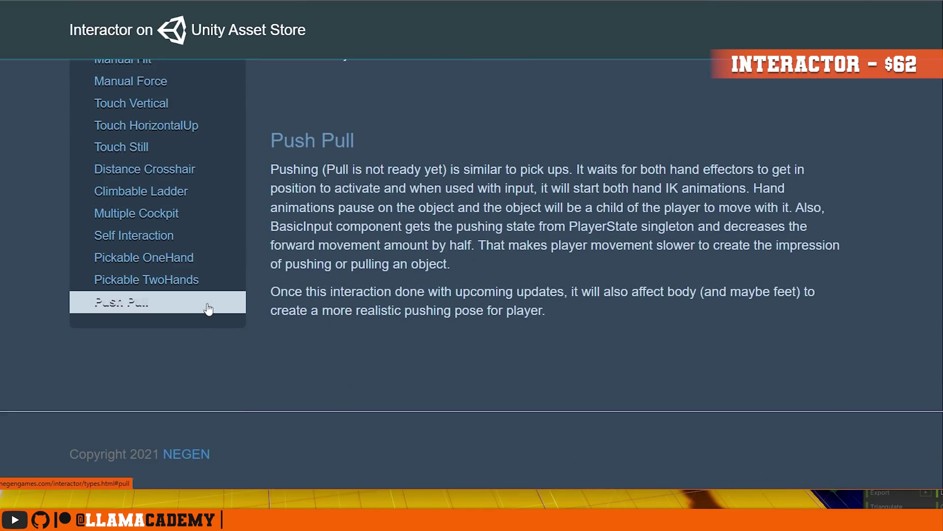
pyautogui.scroll(20, 444, 384)
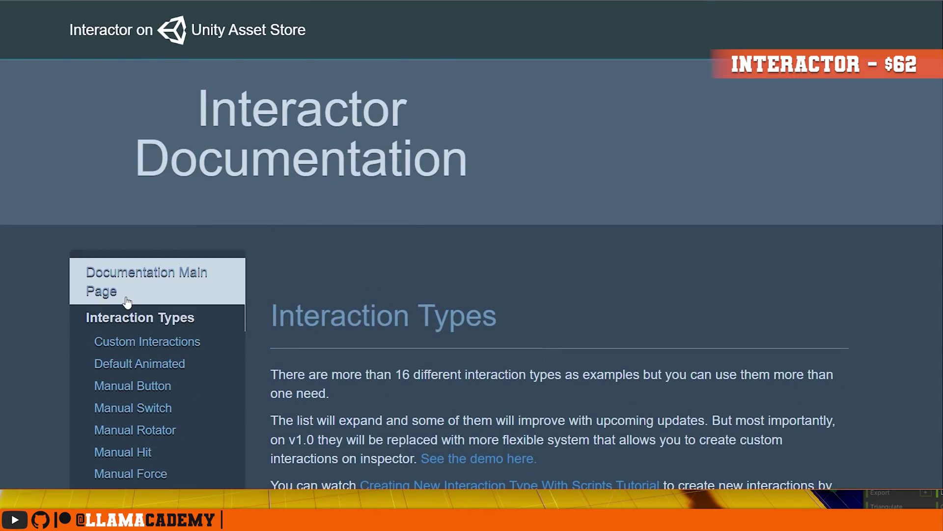
# Return to the documentation main page and open the Interactor Components section for review
pyautogui.click(127, 295)
pyautogui.scroll(-10, 147, 314)
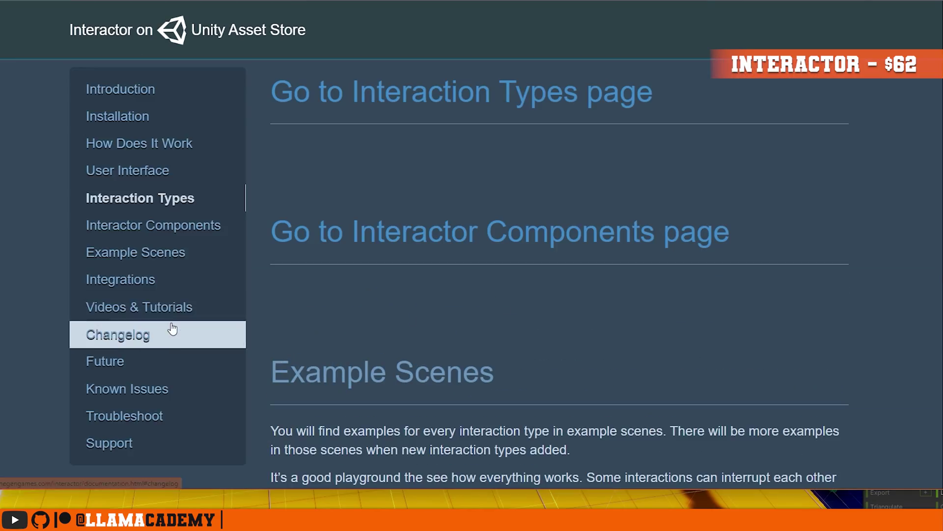
pyautogui.click(196, 239)
pyautogui.scroll(-8, 163, 199)
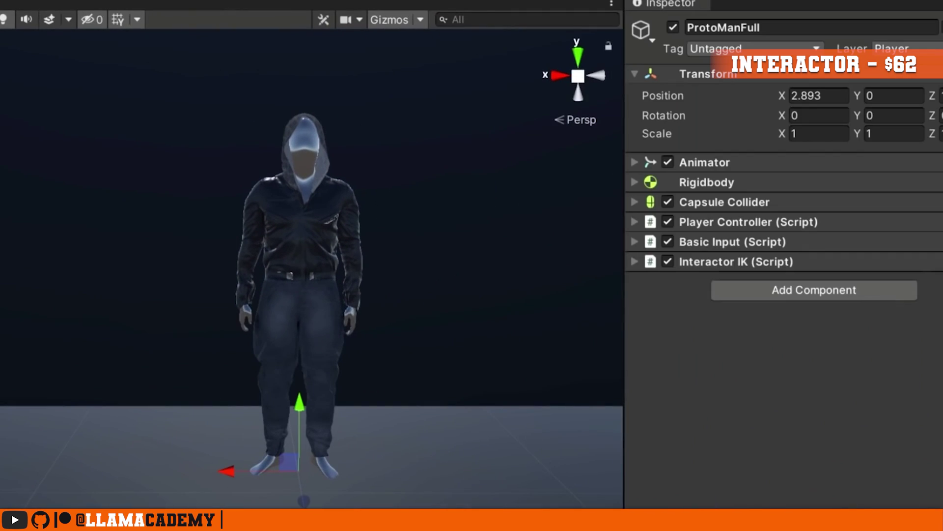
# Make the sphere collider on ProtoManFull a trigger with centre Y 0.75 and radius 1.5, and add the first Interactor effector
pyautogui.scroll(-4, 771, 324)
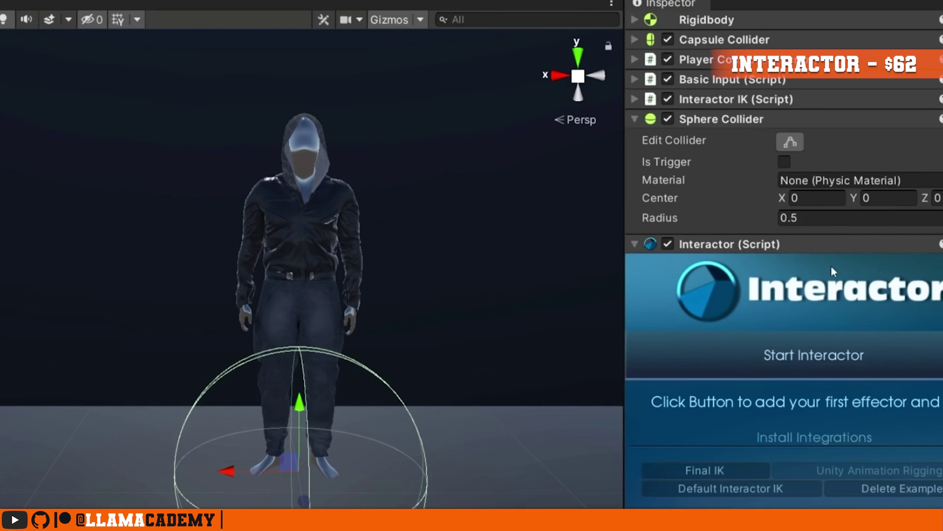
pyautogui.click(898, 198)
pyautogui.write('0.75')
pyautogui.scroll(-1, 791, 157)
pyautogui.click(794, 353)
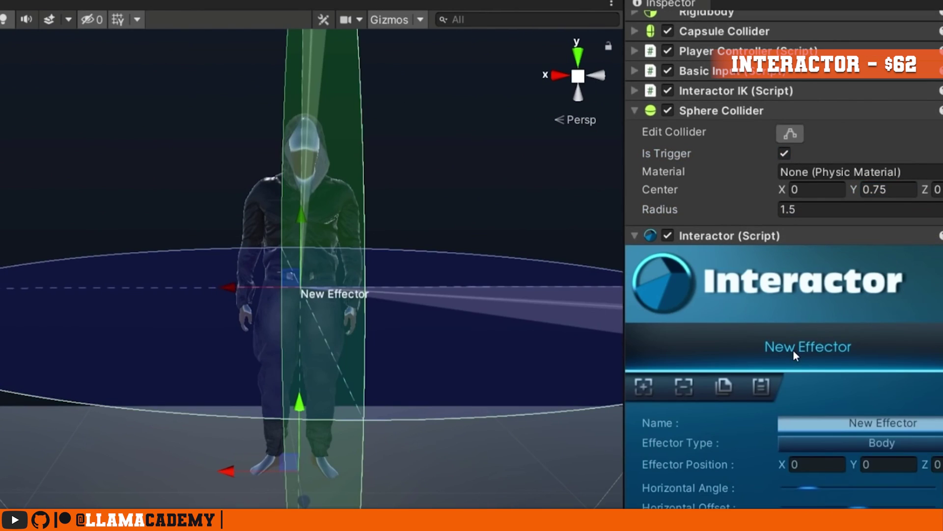
# Name the new effector Left Hand and set its effector type to Left Hand
pyautogui.scroll(-5, 794, 354)
pyautogui.click(883, 218)
pyautogui.write('Left Hand')
pyautogui.click(882, 238)
pyautogui.click(815, 320)
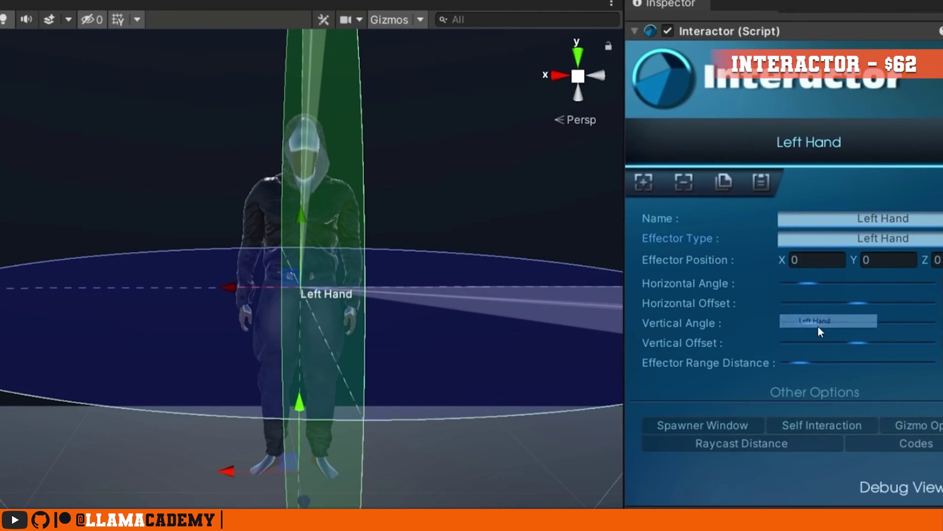
# Adjust the Left Hand effector's angles and offsets, and move its origin up to the character's left shoulder
pyautogui.moveTo(861, 309); pyautogui.dragTo(869, 304)
pyautogui.moveTo(811, 322); pyautogui.dragTo(865, 343)
pyautogui.moveTo(237, 273); pyautogui.dragTo(252, 216)
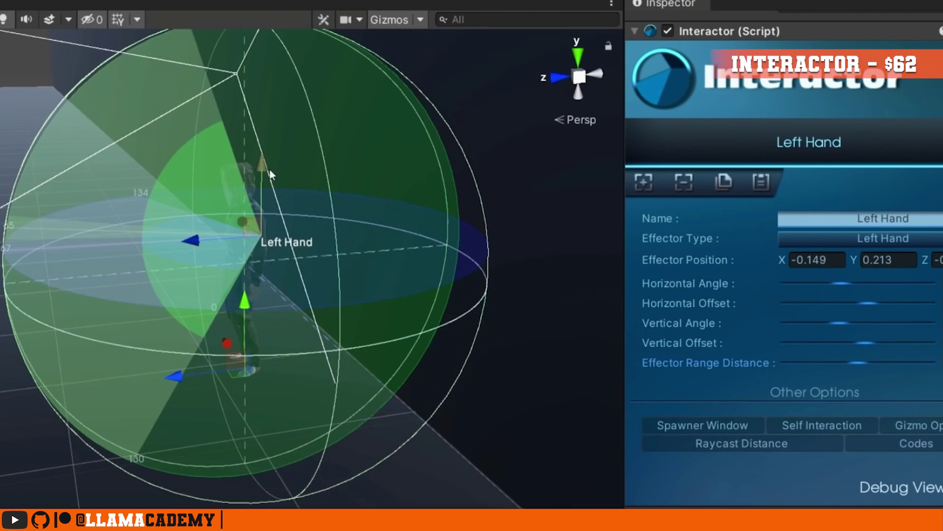
pyautogui.moveTo(269, 169); pyautogui.dragTo(261, 143)
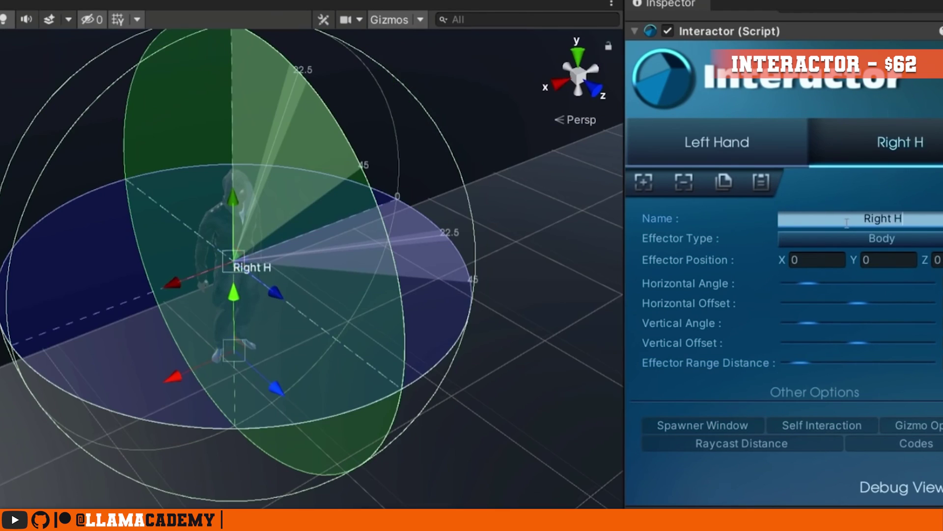
# Finish naming the second effector Right Hand and set its effector type to Right Hand
pyautogui.write('and')
pyautogui.click(860, 238)
pyautogui.click(825, 334)
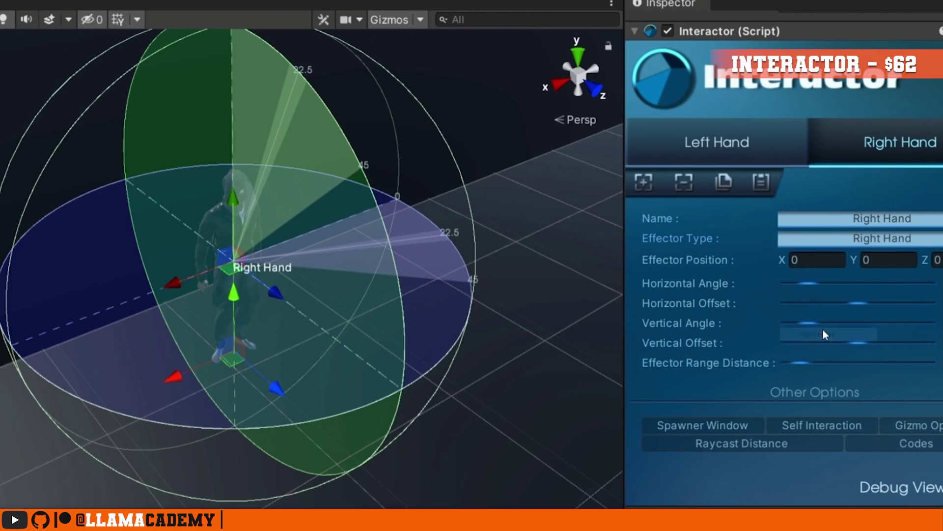
# Copy the Left Hand effector's settings onto the Right Hand effector and shift its origin to the character's right shoulder
pyautogui.click(704, 149)
pyautogui.click(723, 181)
pyautogui.click(844, 143)
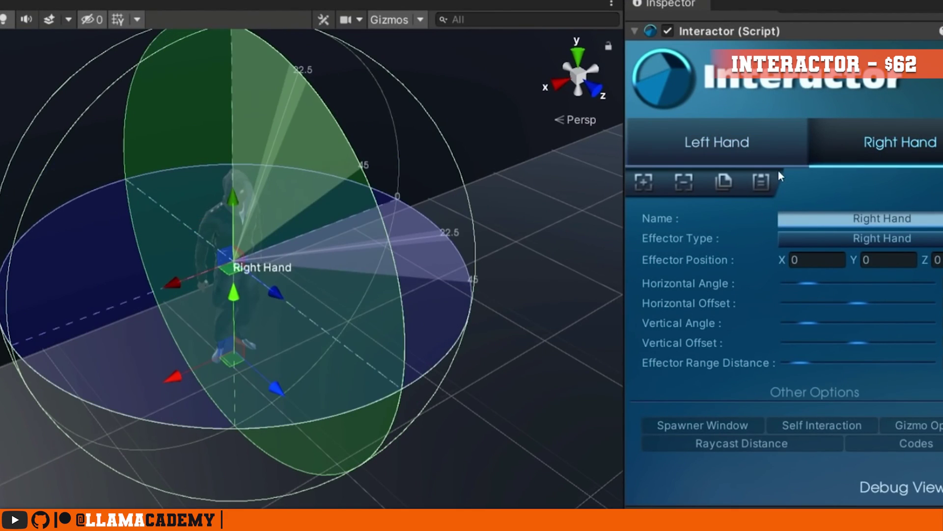
pyautogui.click(761, 181)
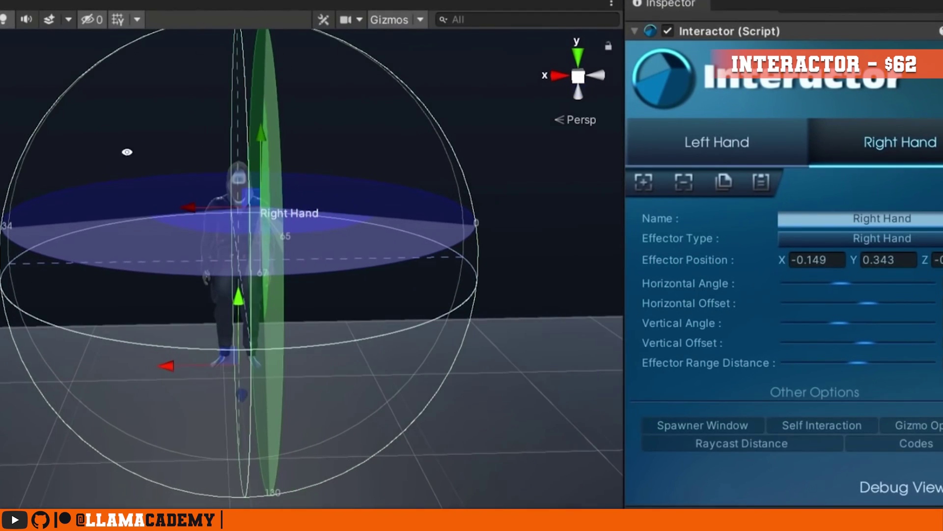
pyautogui.moveTo(191, 206); pyautogui.dragTo(146, 208)
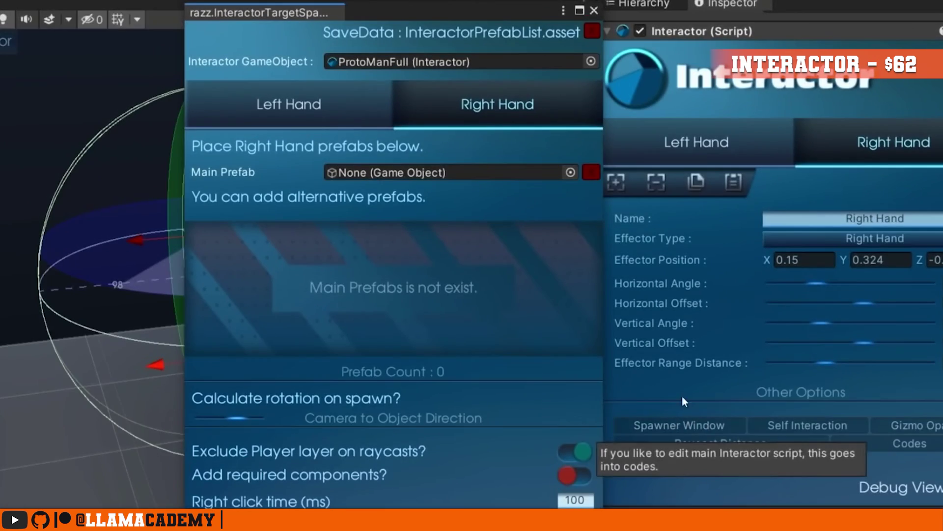
# Add the RightHandDefault, Corner, Forward, Grab and Point prefabs to the Right Hand spawner list and dock the spawner window beside the Inspector
pyautogui.click(699, 150)
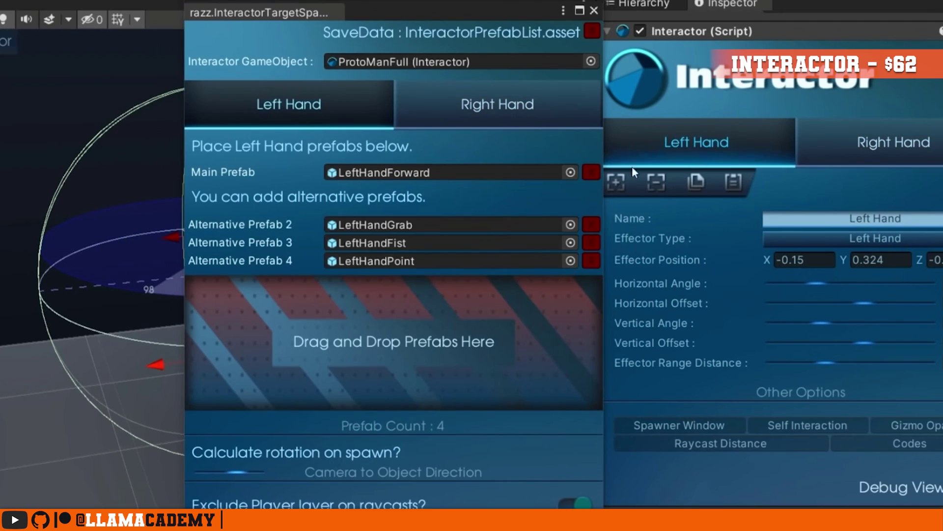
pyautogui.moveTo(98, 240)
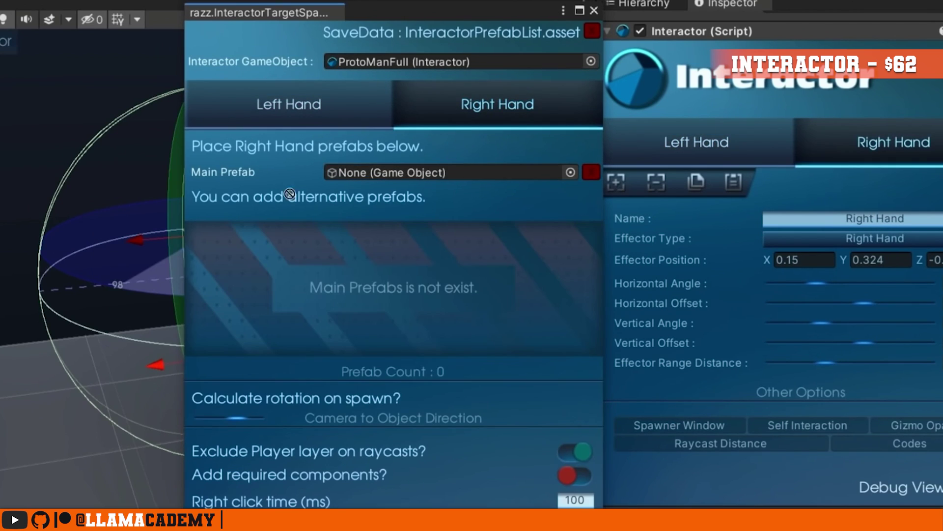
pyautogui.moveTo(362, 301); pyautogui.dragTo(366, 314)
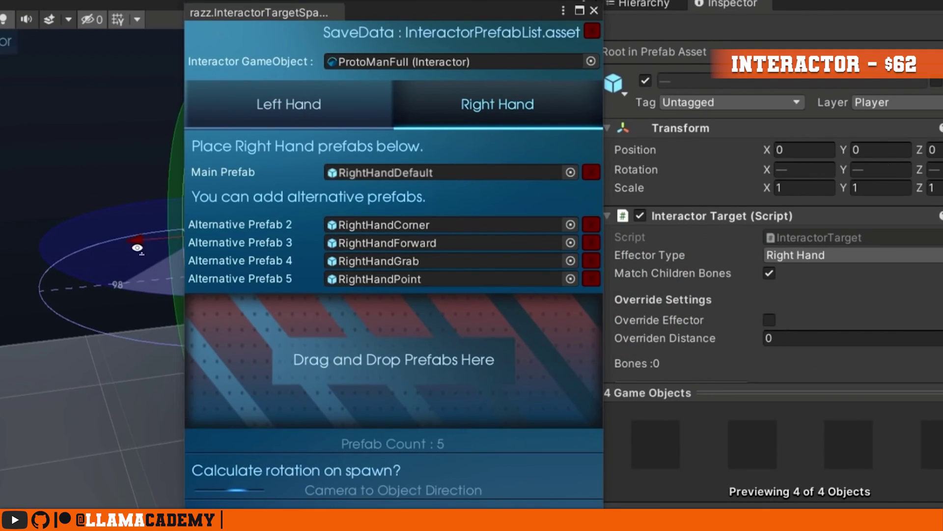
pyautogui.moveTo(129, 243)
pyautogui.moveTo(190, 13); pyautogui.dragTo(809, 9)
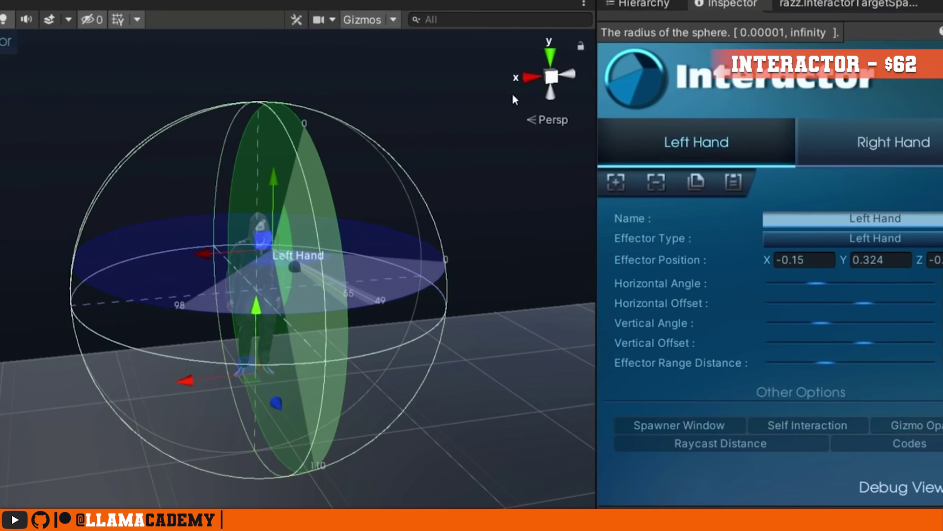
# Bring up the Effector Settings overlay in the scene view and adjust its slider
pyautogui.moveTo(240, 44); pyautogui.dragTo(540, 378)
pyautogui.hotkey('shift', 'space')
pyautogui.moveTo(391, 378); pyautogui.dragTo(535, 388)
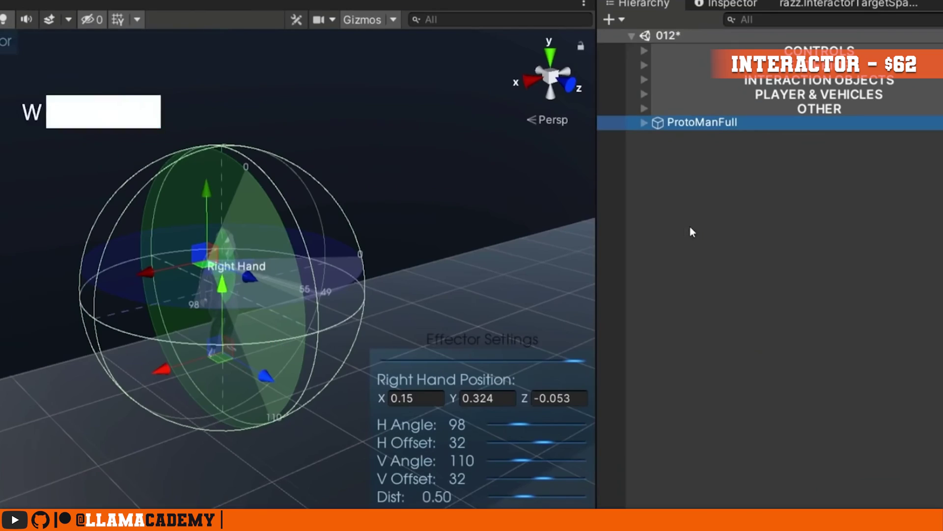
# Create a cube in the scene and spawn the LeftHandPoint interaction target on it
pyautogui.rightClick(690, 227)
pyautogui.moveTo(737, 367)
pyautogui.click(817, 367)
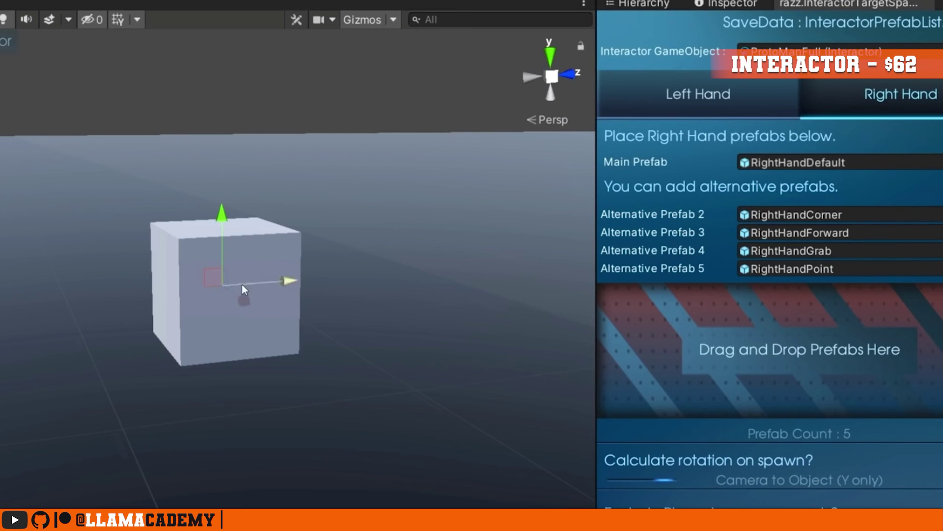
pyautogui.rightClick(244, 287)
pyautogui.click(311, 348)
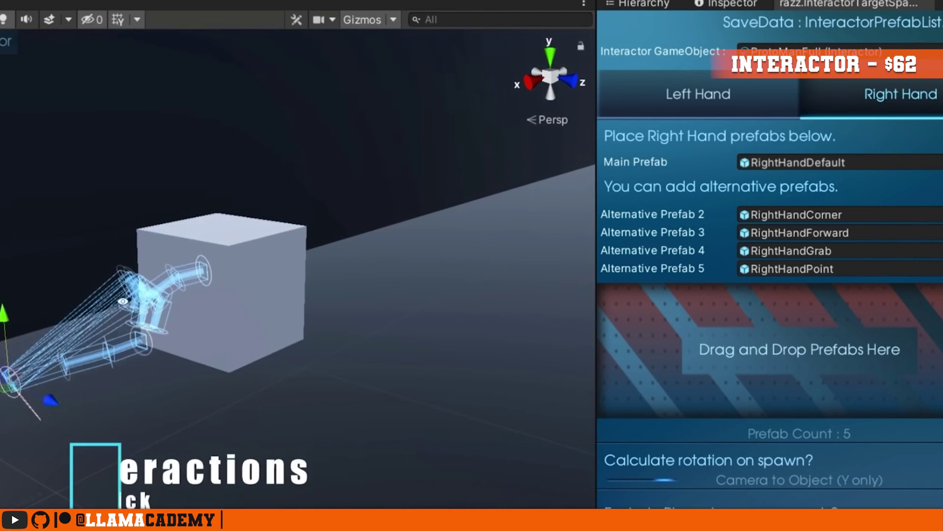
# Spawn the RightHandPoint target on the second cube and toggle the Second Theme for its bone gizmos
pyautogui.rightClick(274, 268)
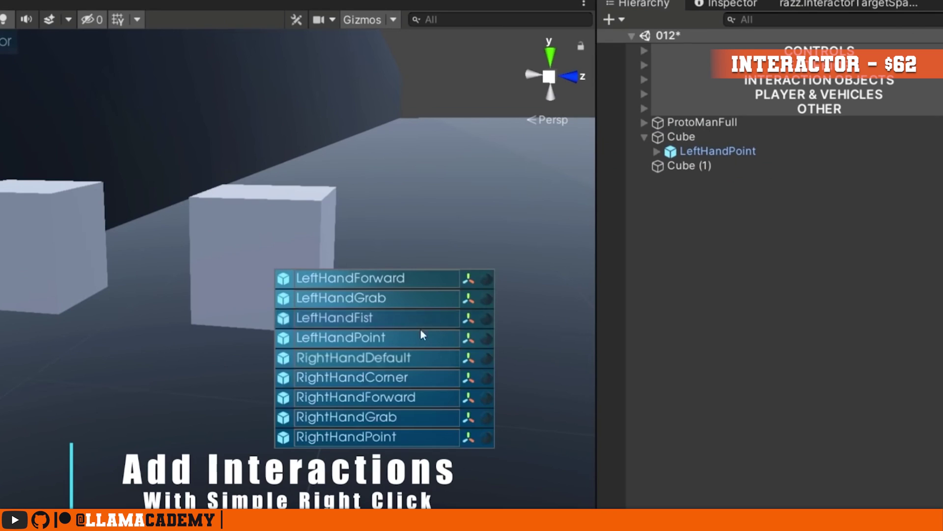
pyautogui.click(348, 436)
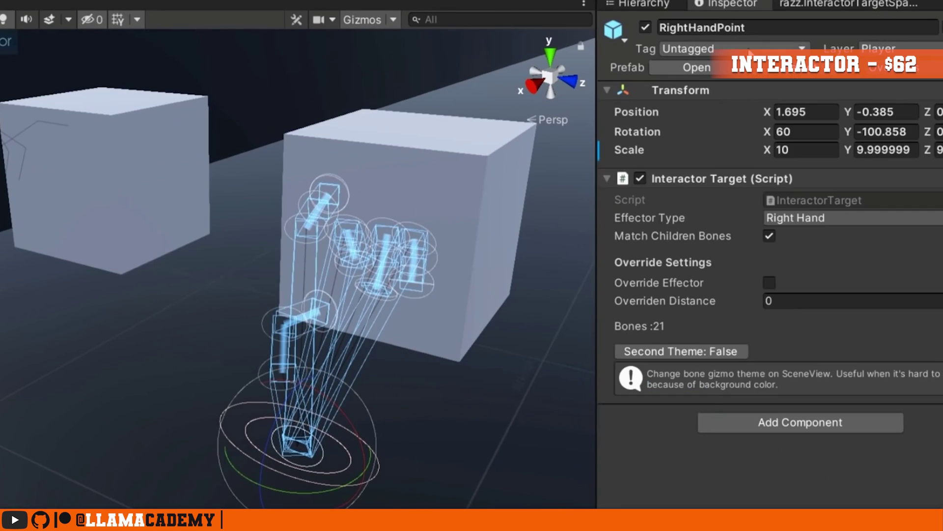
pyautogui.click(703, 355)
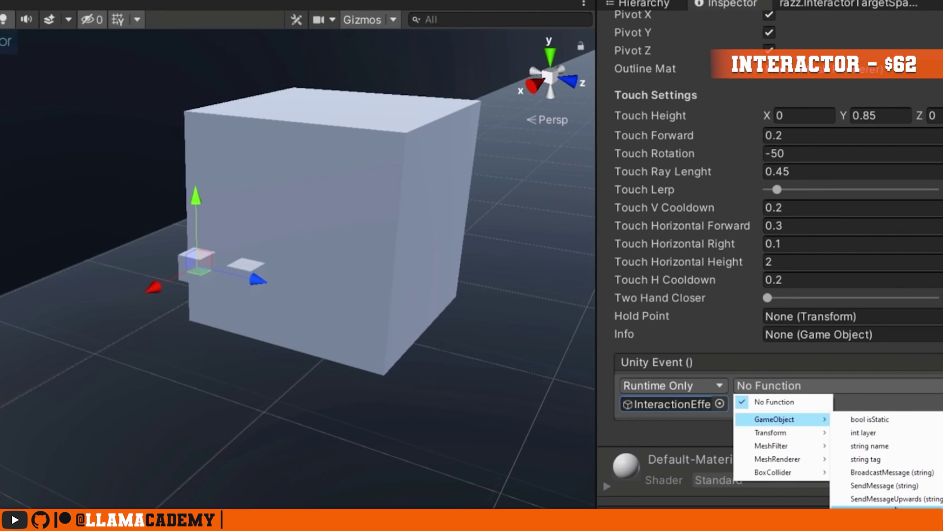
# Assign a GameObject function of the effect object to the interaction's Unity Event and trigger the interaction in Play mode
pyautogui.click(884, 511)
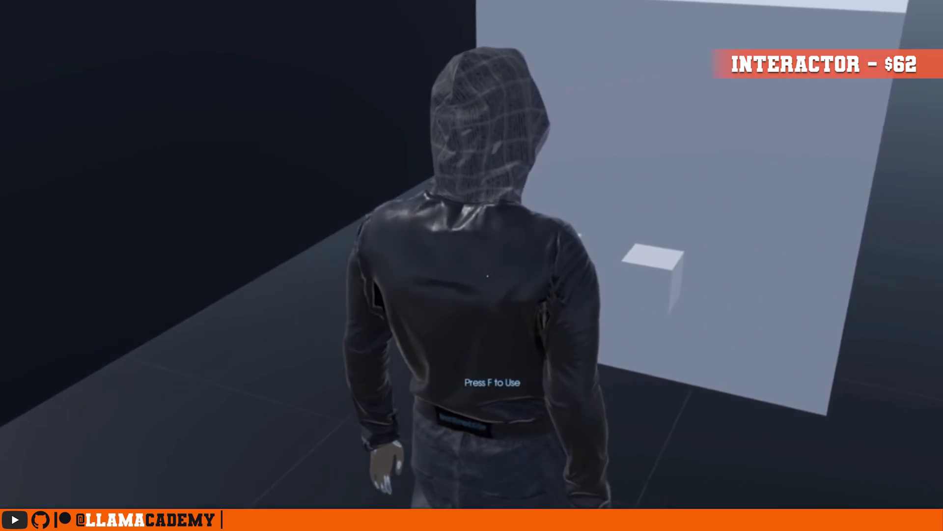
pyautogui.press('f')
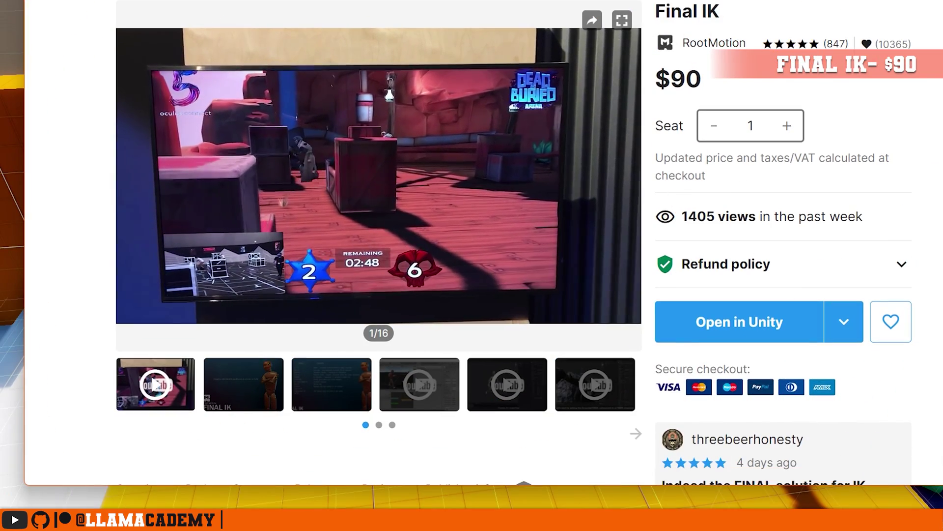
# Review the Final IK Asset Store page, covering render pipeline compatibility, the list of included components, performance and support links
pyautogui.scroll(-7, 514, 241)
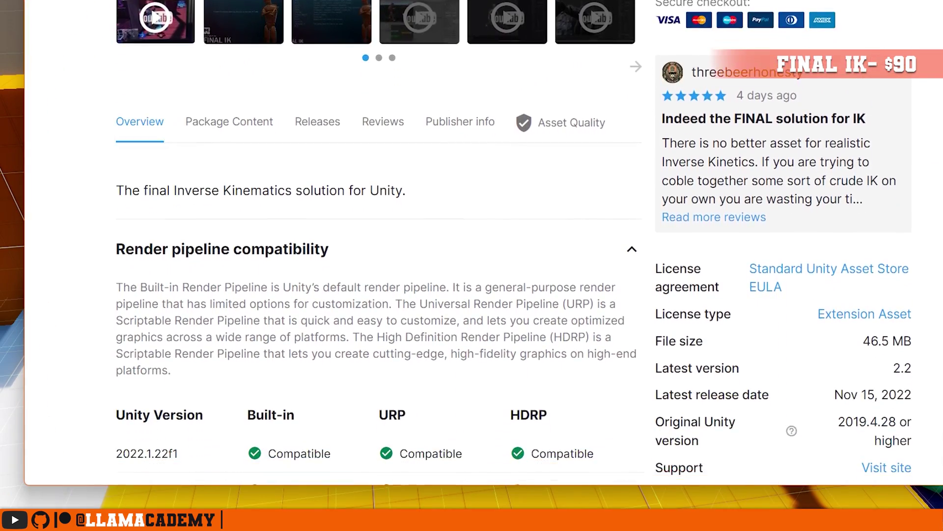
pyautogui.scroll(-2, 513, 240)
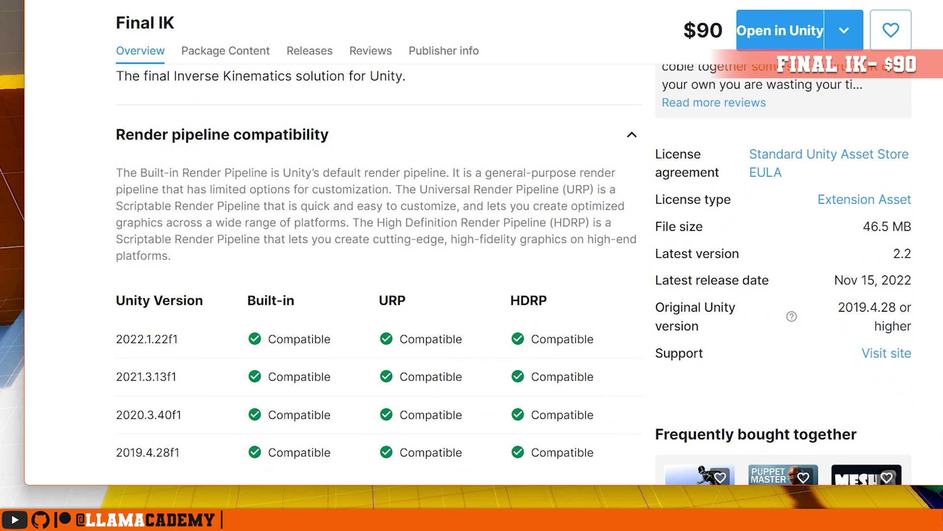
pyautogui.scroll(3, 514, 241)
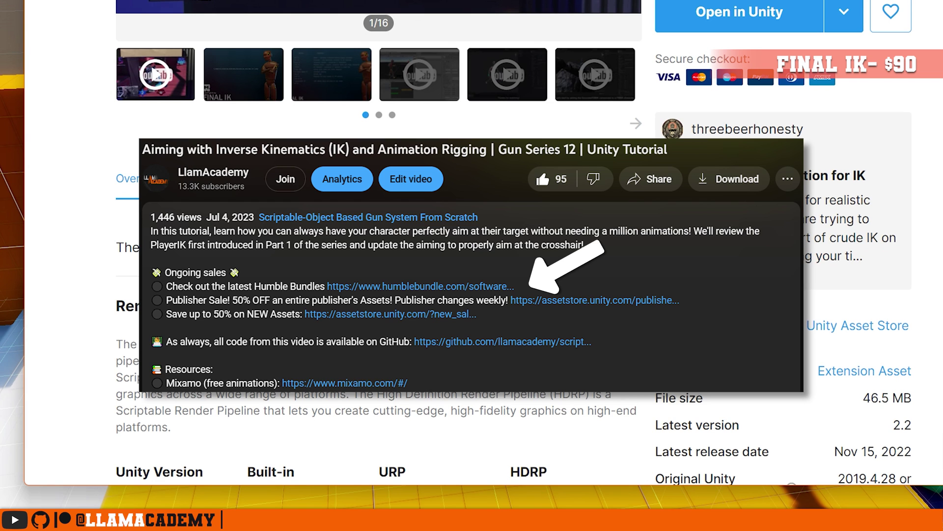
pyautogui.scroll(-10, 105, 267)
pyautogui.scroll(-2, 106, 267)
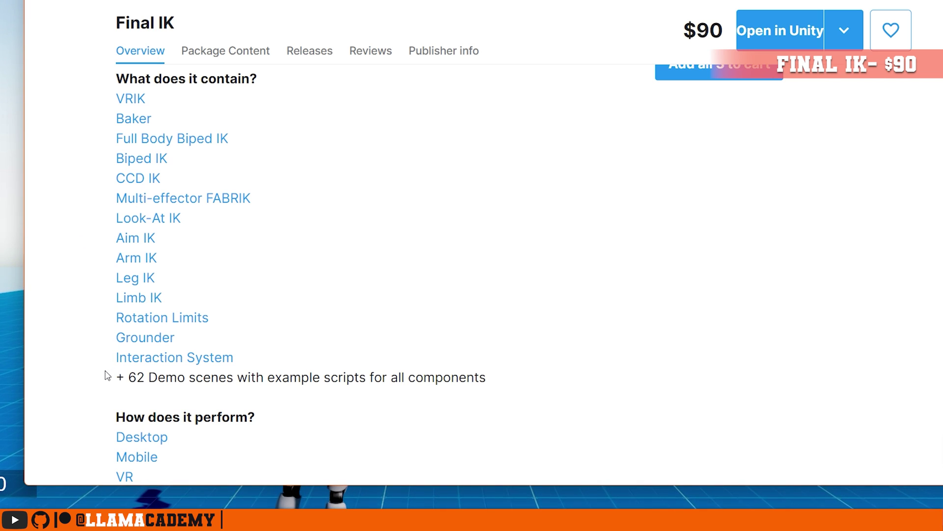
pyautogui.scroll(-3, 105, 375)
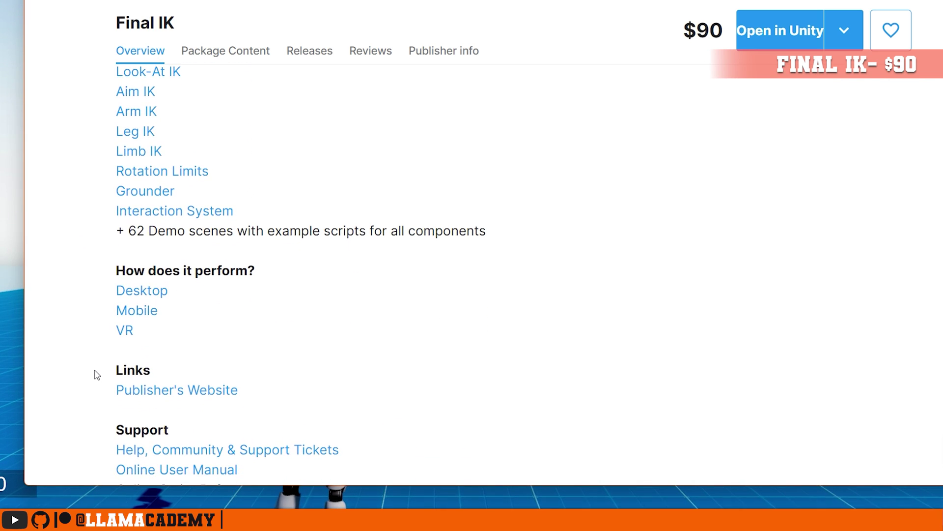
pyautogui.scroll(4, 86, 371)
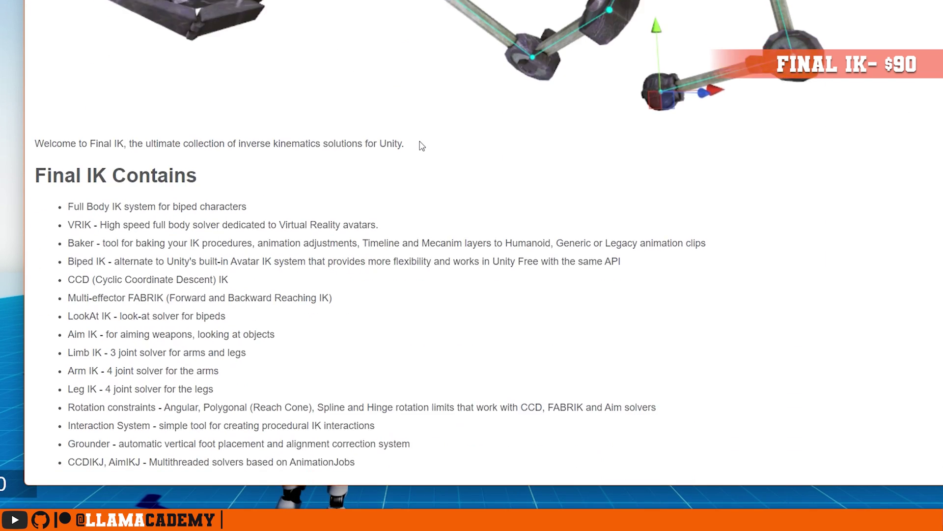
# Read the Final IK Contains and Technical Overview sections of the Final IK documentation
pyautogui.scroll(-6, 231, 184)
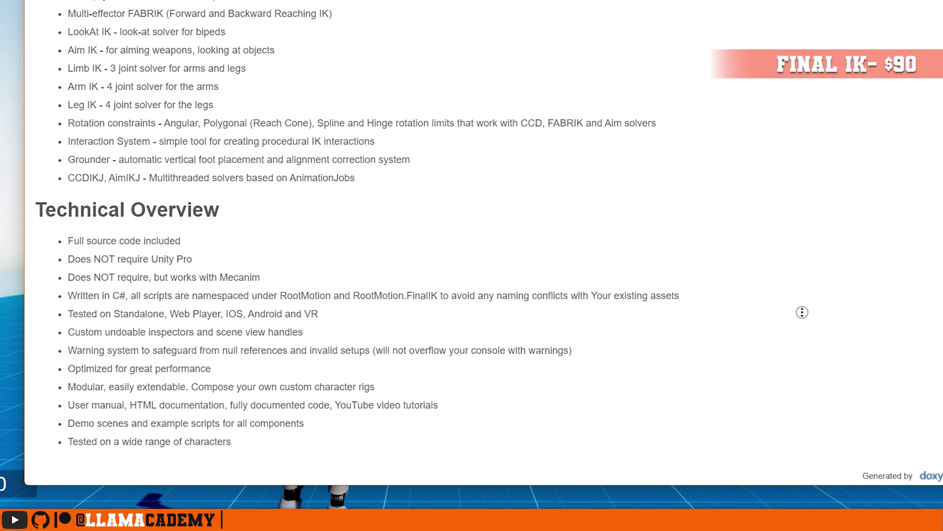
pyautogui.scroll(4, 802, 312)
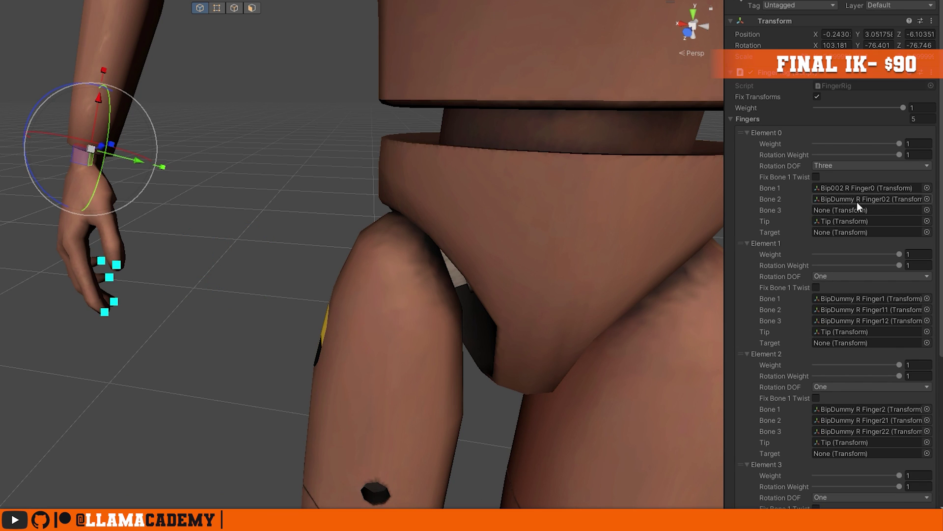
# Assign Finger Target as the target of all five finger elements in the right hand's Finger Rig
pyautogui.scroll(-2, 859, 203)
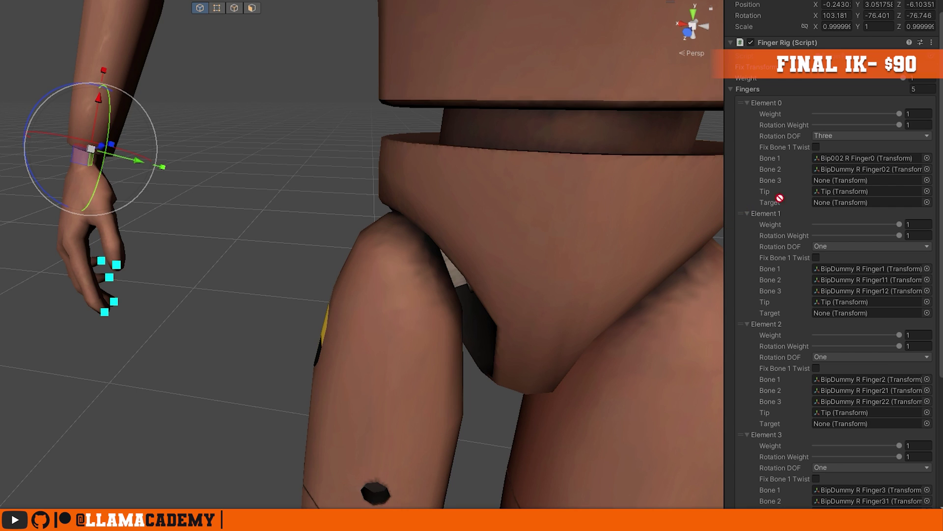
pyautogui.moveTo(844, 204); pyautogui.dragTo(845, 204)
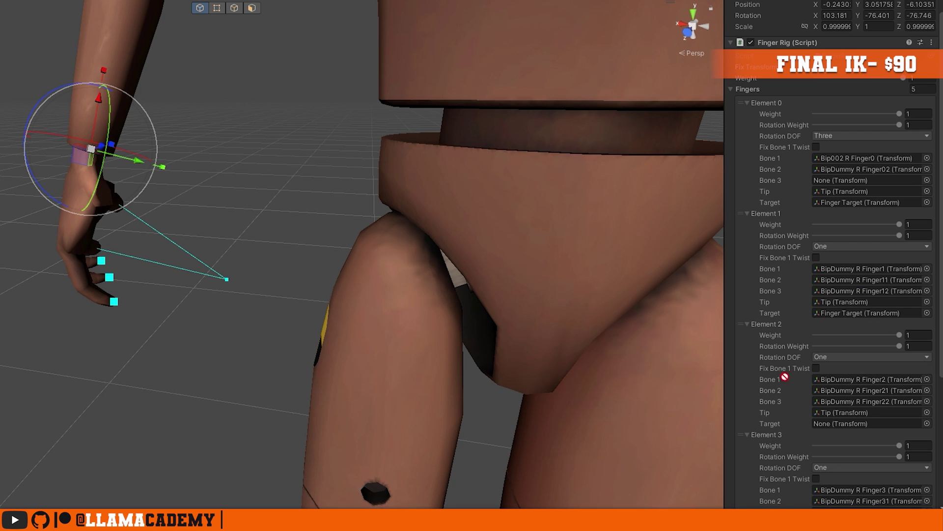
pyautogui.scroll(-5, 853, 423)
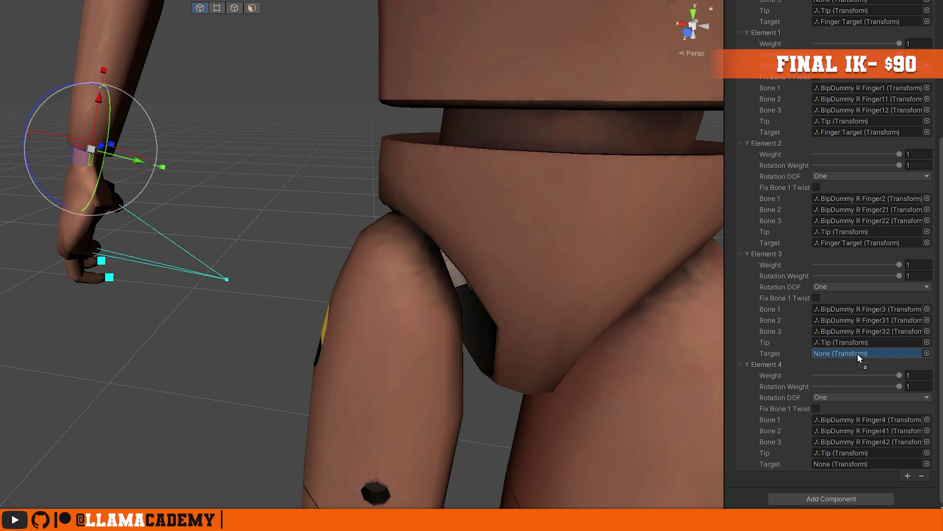
pyautogui.scroll(5, 835, 254)
pyautogui.moveTo(827, 475); pyautogui.dragTo(854, 498)
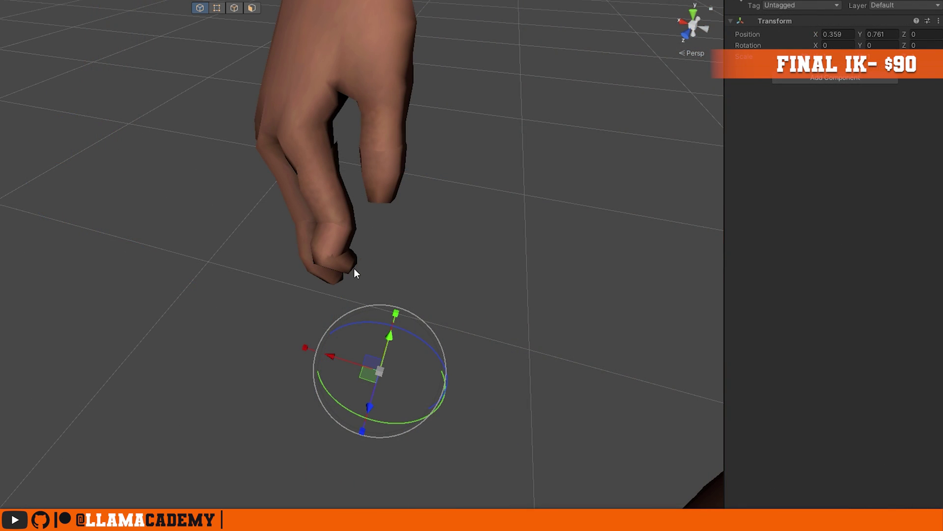
pyautogui.keyDown('alt'); pyautogui.moveTo(355, 273); pyautogui.dragTo(187, 280); pyautogui.keyUp('alt')
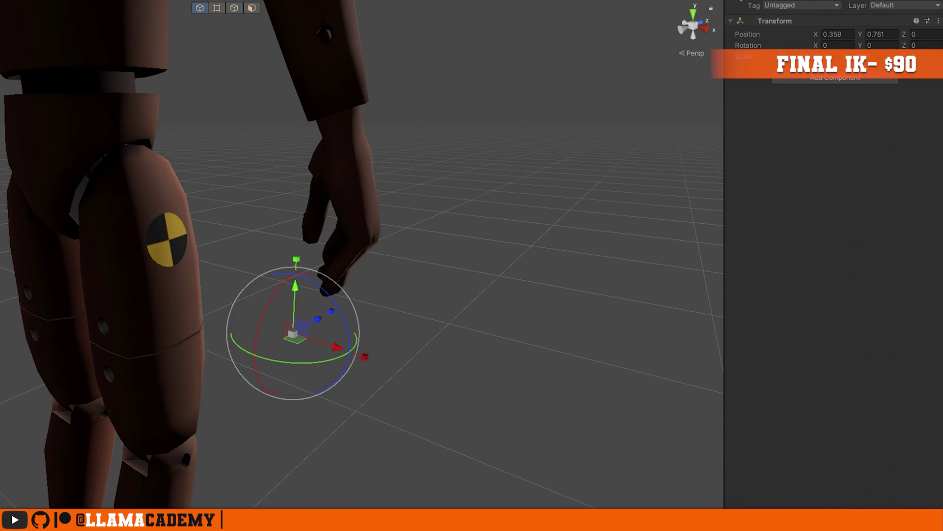
pyautogui.keyDown('alt'); pyautogui.moveTo(484, 86); pyautogui.dragTo(497, 149); pyautogui.keyUp('alt')
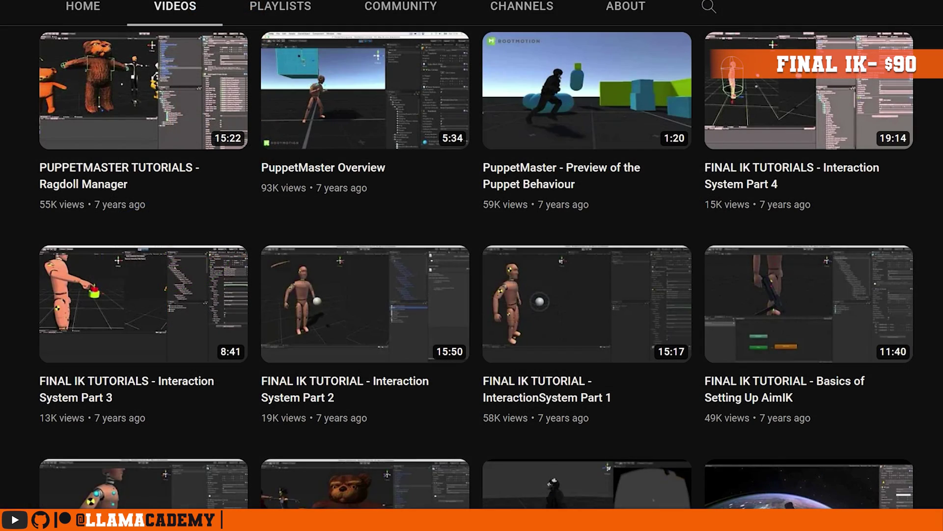
# Browse the Final IK tutorial videos on the publisher's channel and read the Aim IK documentation page through its getting started instructions
pyautogui.scroll(-5, 472, 276)
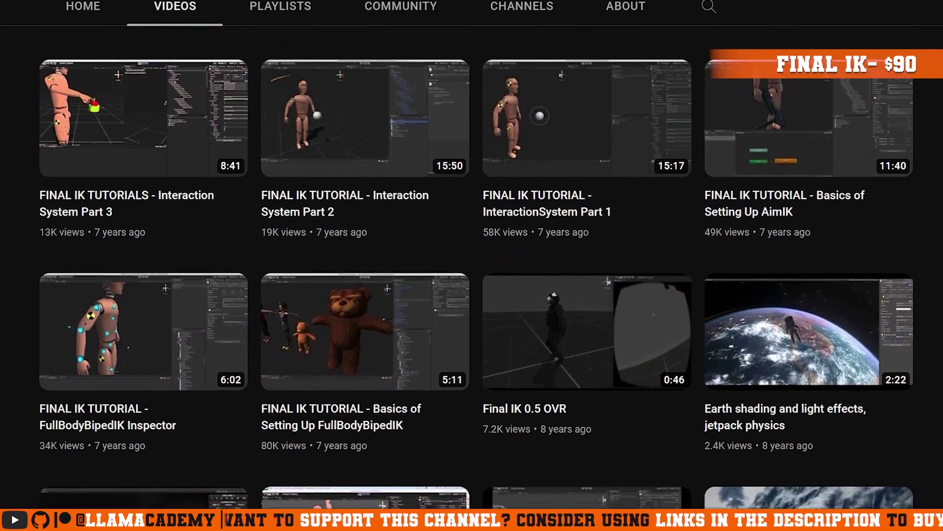
pyautogui.scroll(-4, 472, 275)
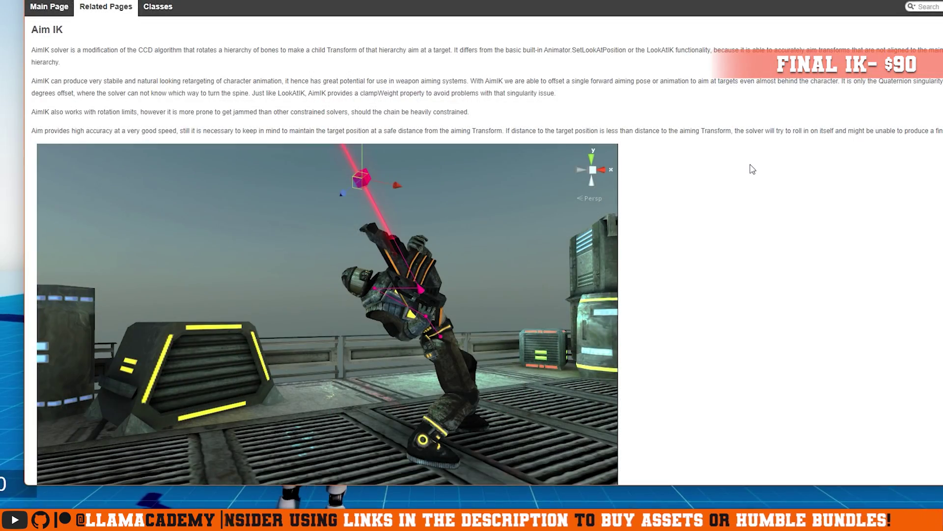
pyautogui.scroll(-10, 764, 191)
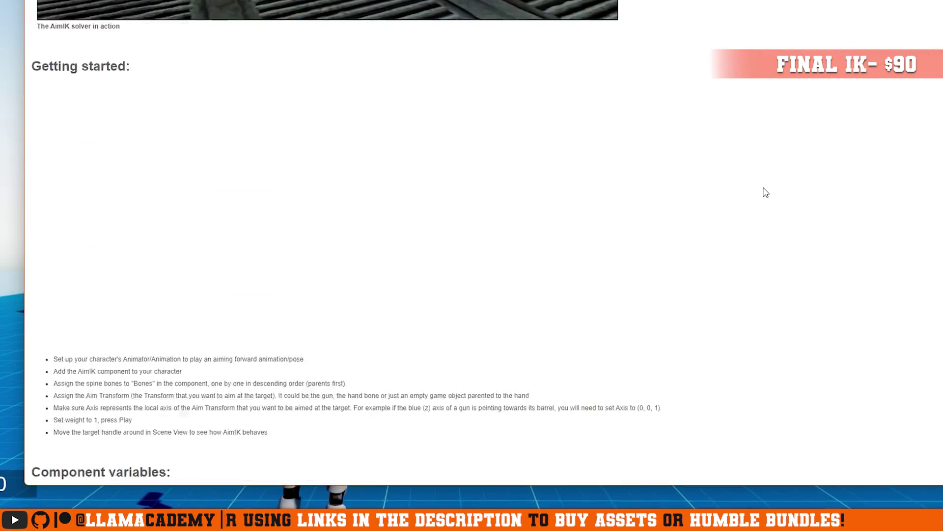
pyautogui.scroll(-20, 756, 199)
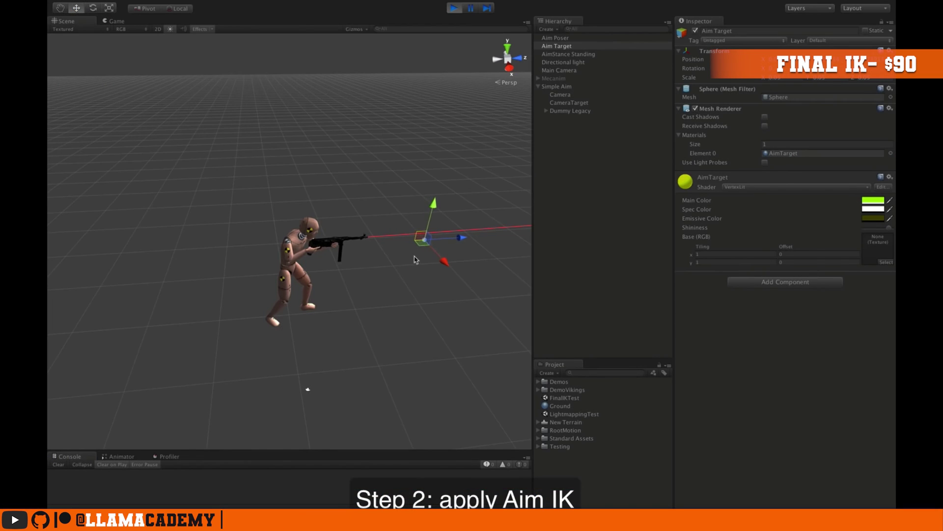
# Inspect the rifle-aiming dummy and its Aim Target from several angles in the running Aim IK scene
pyautogui.keyDown('alt'); pyautogui.moveTo(416, 259); pyautogui.dragTo(420, 291); pyautogui.keyUp('alt')
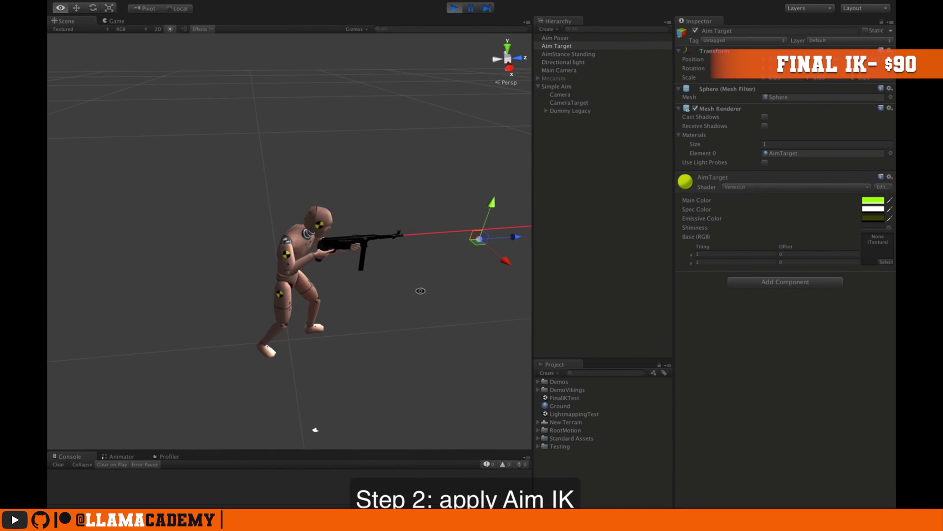
pyautogui.moveTo(403, 247); pyautogui.dragTo(371, 216, button='middle')
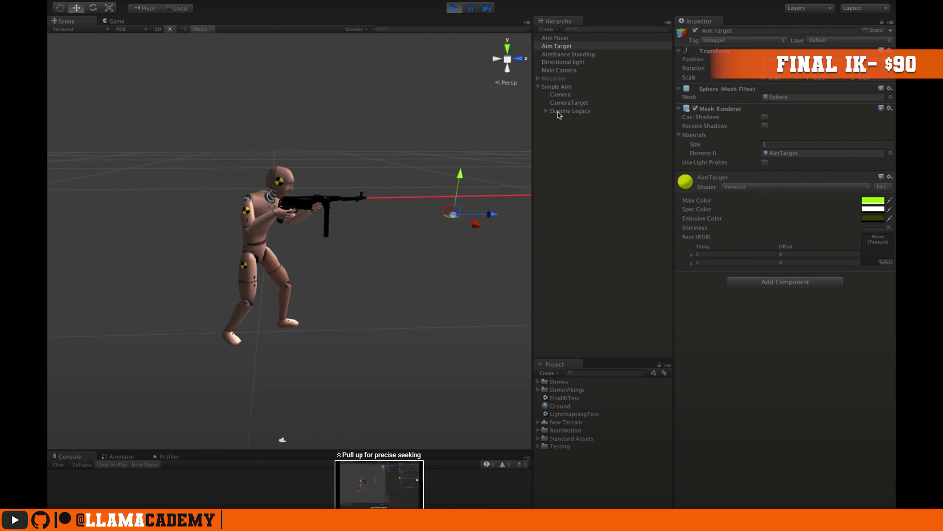
pyautogui.keyDown('alt'); pyautogui.moveTo(388, 246); pyautogui.dragTo(397, 270); pyautogui.keyUp('alt')
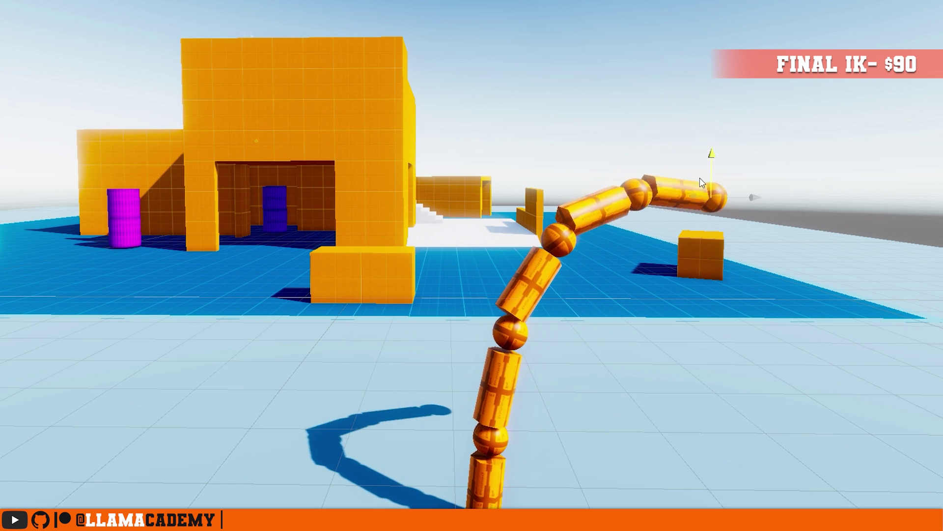
# Move the target at the free end of the segmented chain to test how the Final IK solver bends it
pyautogui.moveTo(651, 418); pyautogui.dragTo(418, 207)
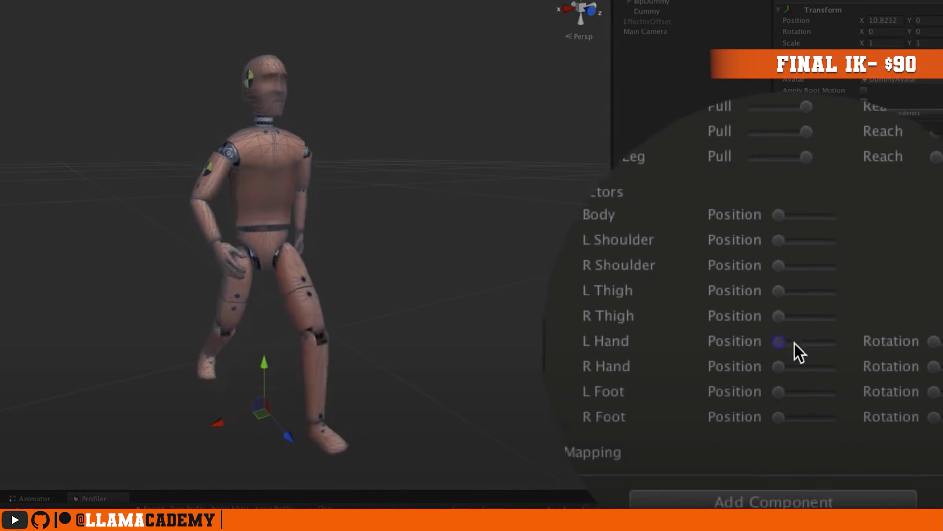
# Raise the L Hand effector's position weight to maximum in Full Body Biped IK and reposition the dummy's left hand effector
pyautogui.moveTo(817, 352); pyautogui.dragTo(863, 352)
pyautogui.click(331, 211)
pyautogui.keyDown('alt'); pyautogui.moveTo(442, 265); pyautogui.dragTo(4, 280); pyautogui.keyUp('alt')
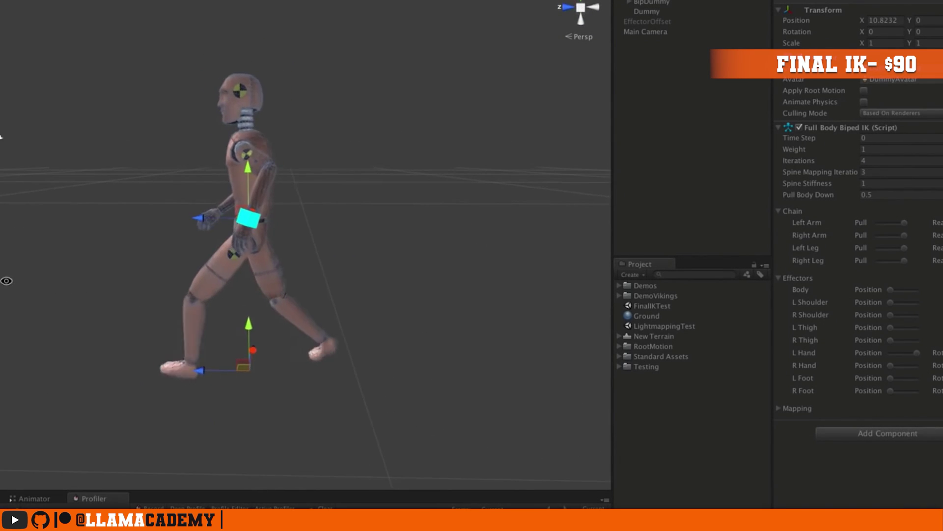
pyautogui.moveTo(259, 216); pyautogui.dragTo(160, 250)
pyautogui.keyDown('alt'); pyautogui.moveTo(48, 267); pyautogui.dragTo(375, 260); pyautogui.keyUp('alt')
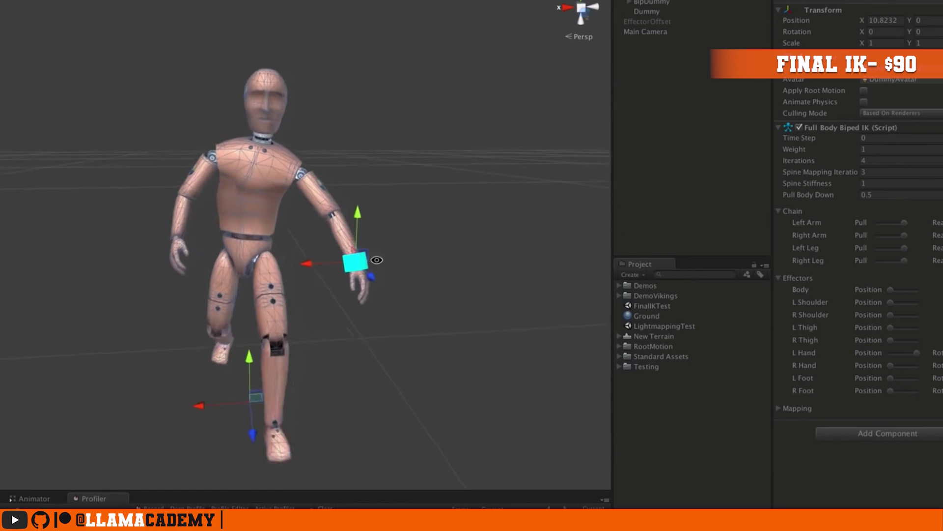
pyautogui.moveTo(322, 245); pyautogui.dragTo(363, 336)
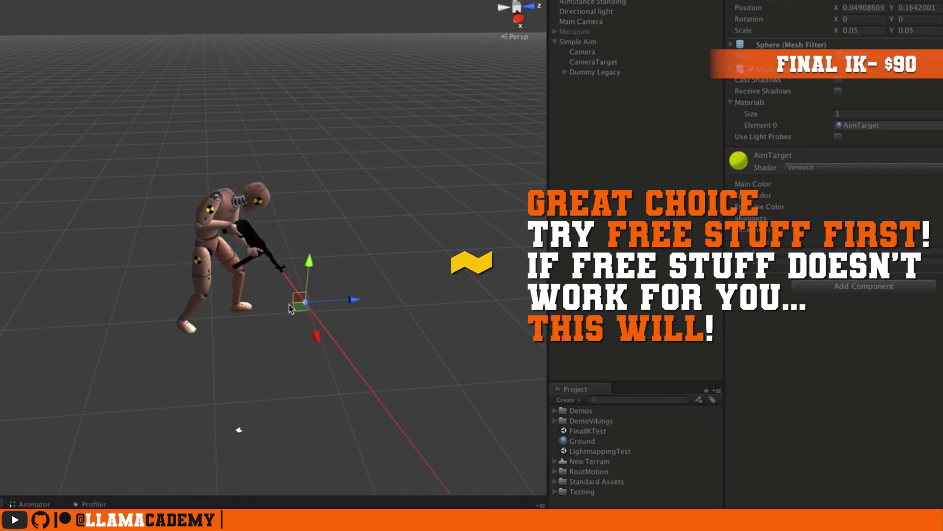
# Move the Aim Target around the dummy to test how Aim IK makes the rifle follow it
pyautogui.moveTo(290, 305); pyautogui.dragTo(249, 338)
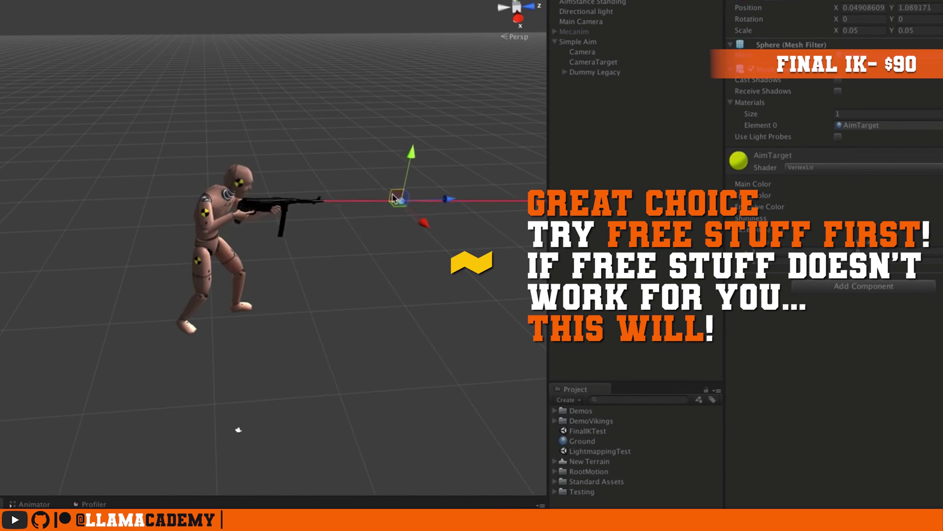
pyautogui.keyDown('alt'); pyautogui.moveTo(410, 203); pyautogui.dragTo(328, 250); pyautogui.keyUp('alt')
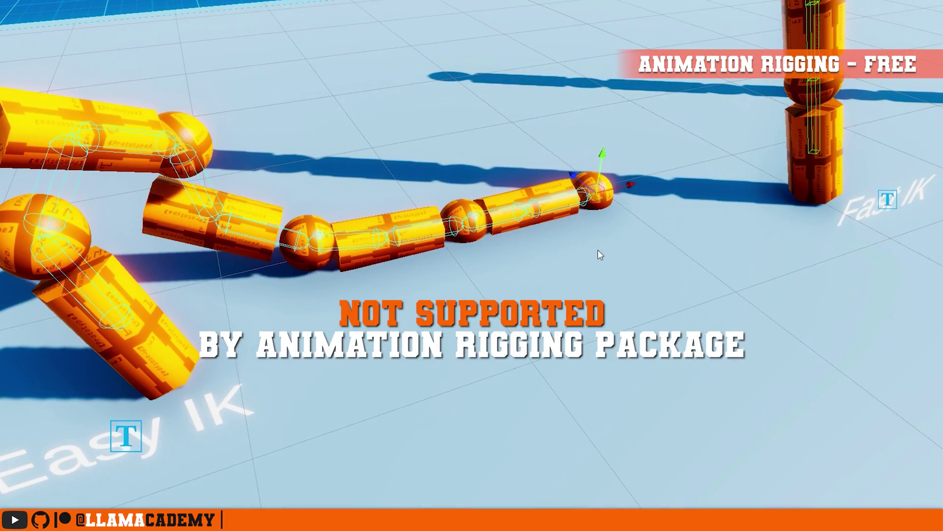
# Move the end target of the Easy IK segmented chain upward to test the chain's response
pyautogui.moveTo(608, 156); pyautogui.dragTo(493, 39)
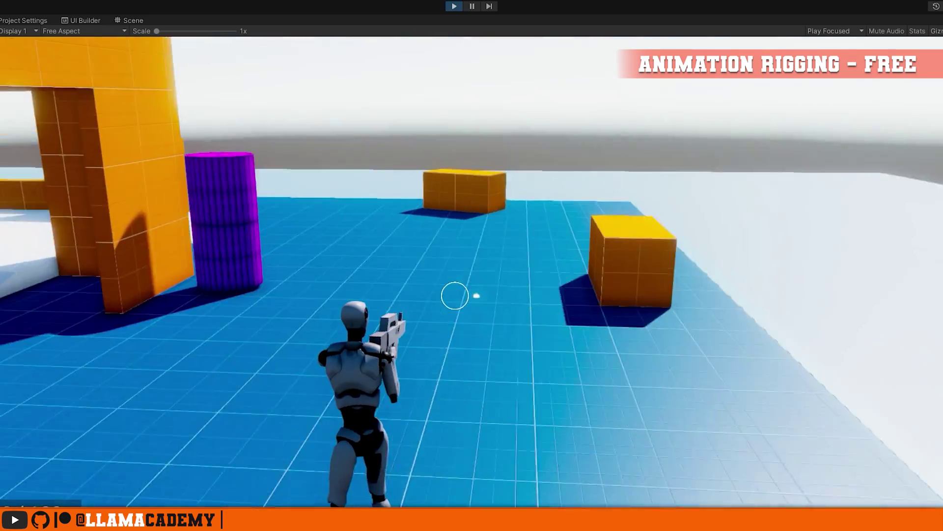
# Test the armed character in Play mode and inspect its rigged arms and pistol from another angle in the Scene view
pyautogui.click(455, 296)
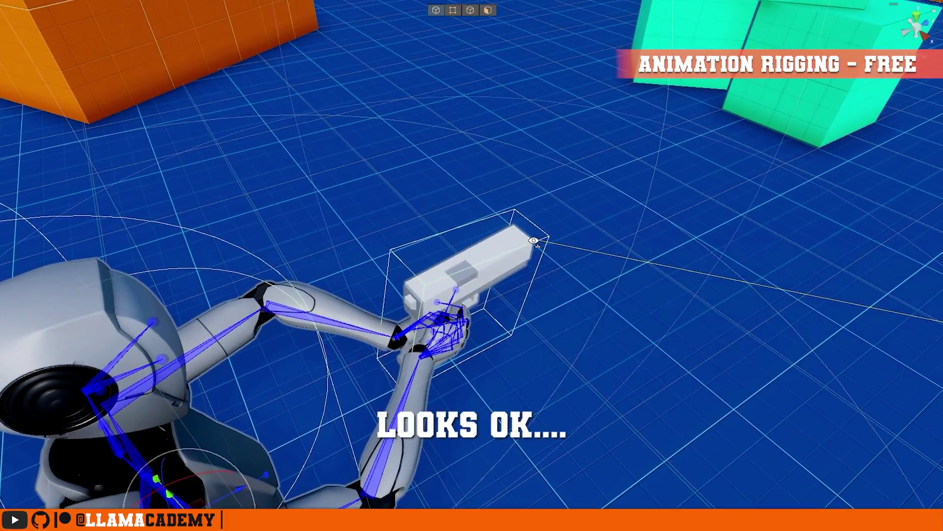
pyautogui.keyDown('alt'); pyautogui.moveTo(534, 240); pyautogui.dragTo(95, 451); pyautogui.keyUp('alt')
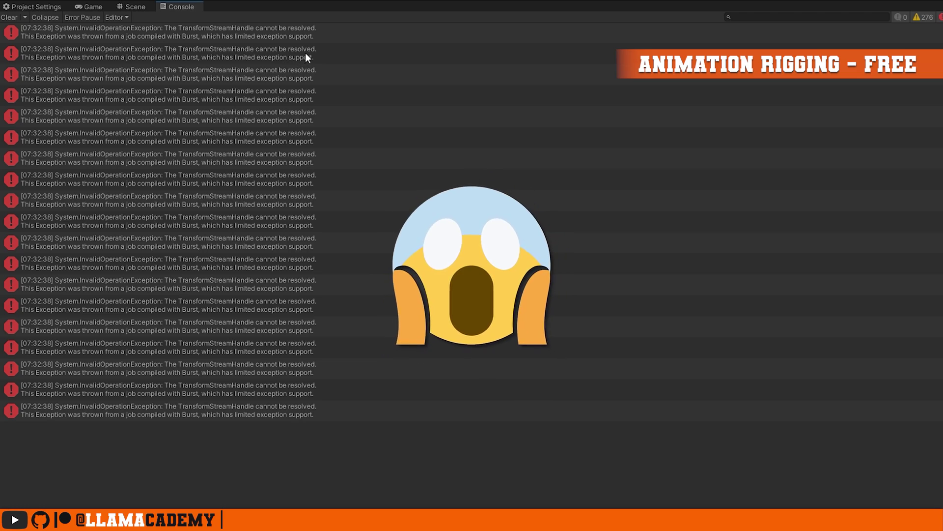
# Examine the details of several TransformStreamHandle exception entries in the Console
pyautogui.click(311, 49)
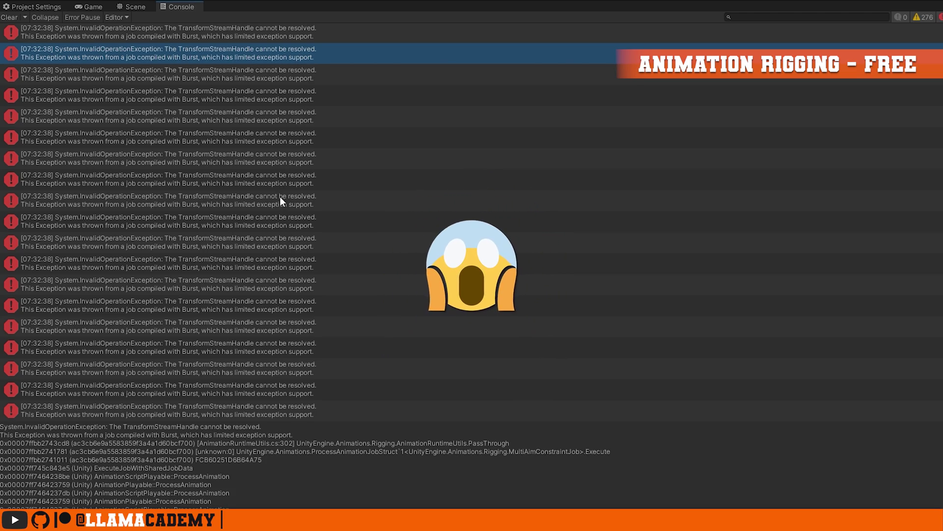
pyautogui.click(291, 213)
pyautogui.click(302, 265)
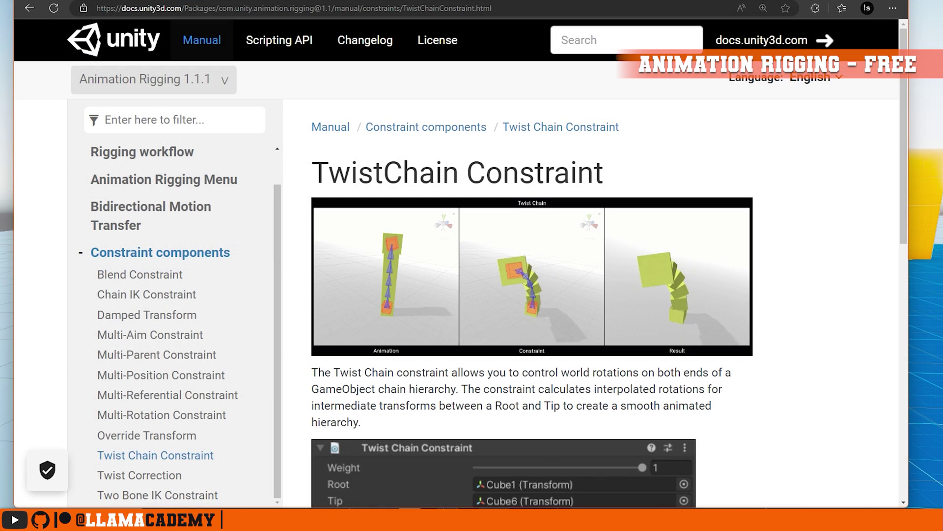